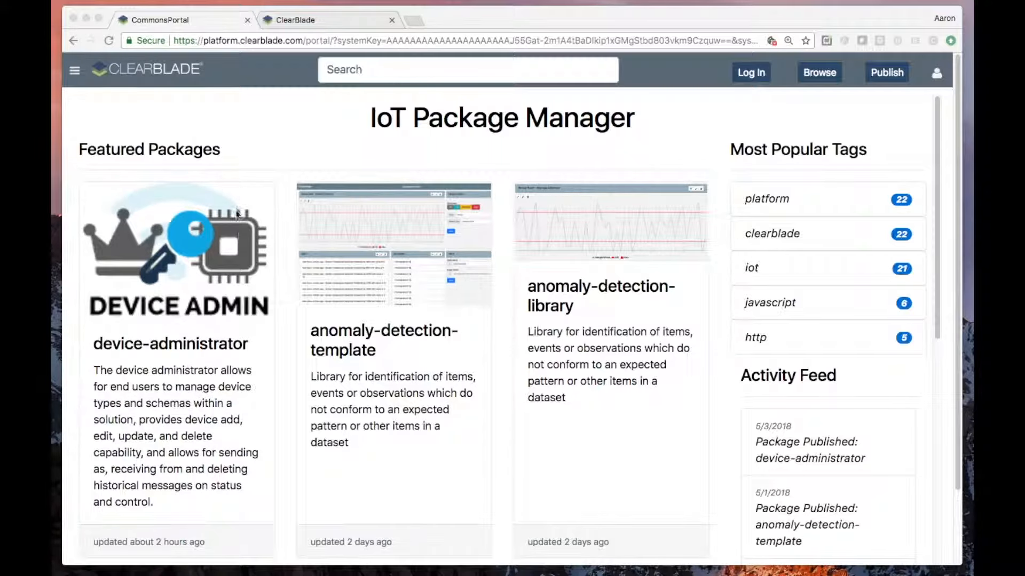
- Open the featured device-administrator package and copy its GitHub repository URL
{"action": "left_click", "coordinate": [206, 347]}
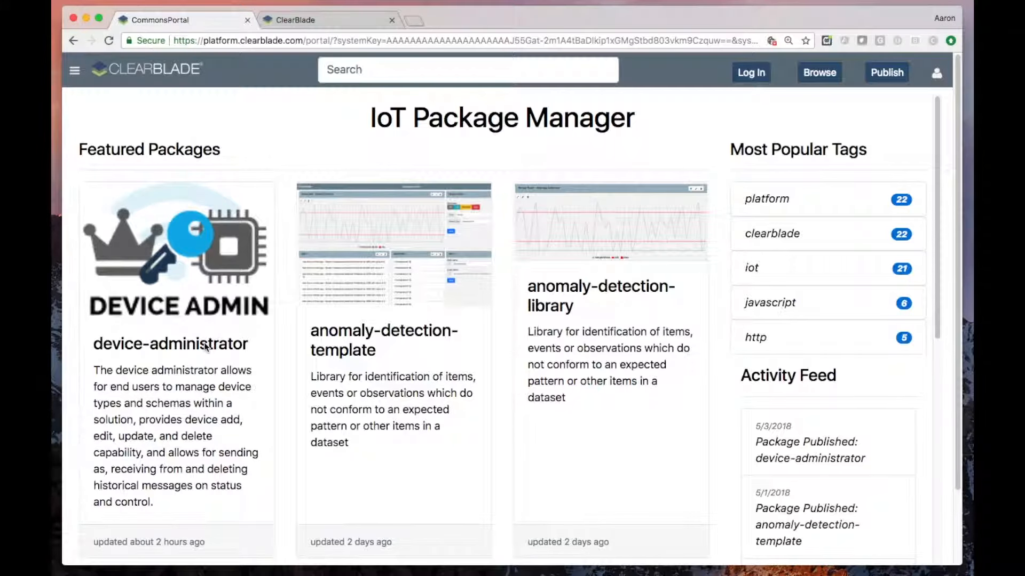
{"action": "left_click", "coordinate": [203, 348]}
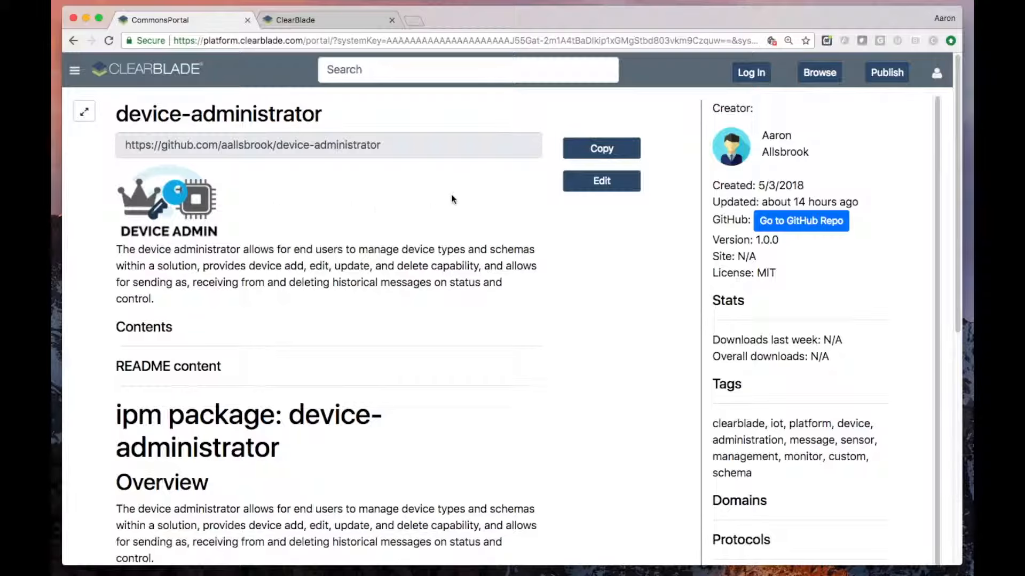
{"action": "left_click", "coordinate": [601, 149]}
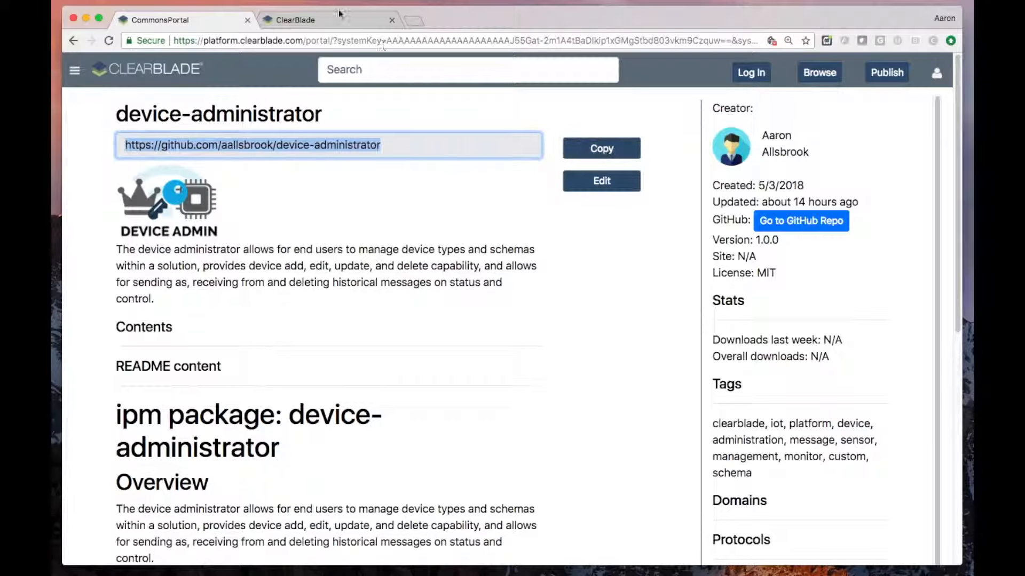
- Switch to the ClearBlade developer console and install the device-administrator package from its GitHub URL as a new system with all assets selected
{"action": "left_click", "coordinate": [310, 16]}
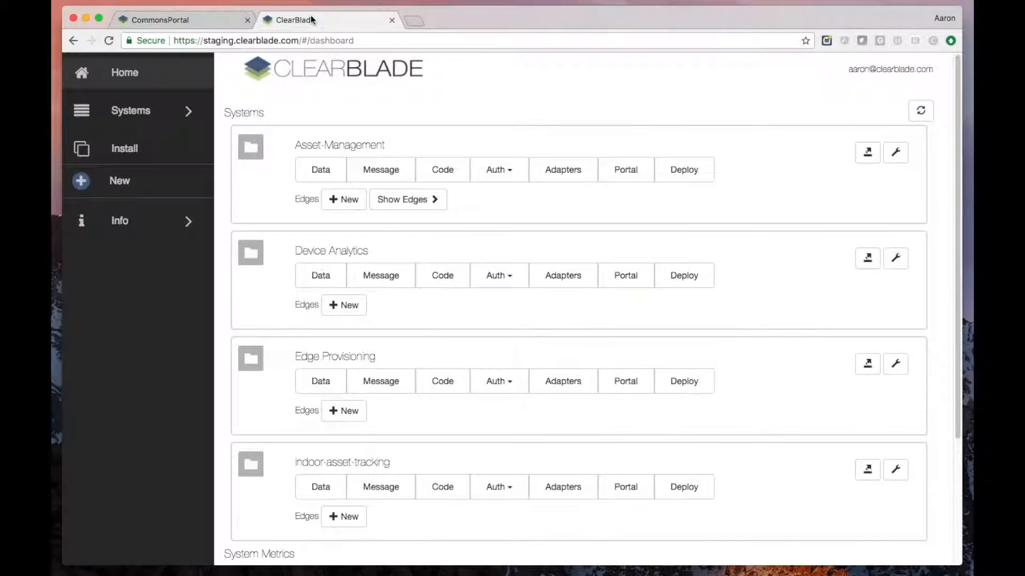
{"action": "left_click", "coordinate": [129, 155]}
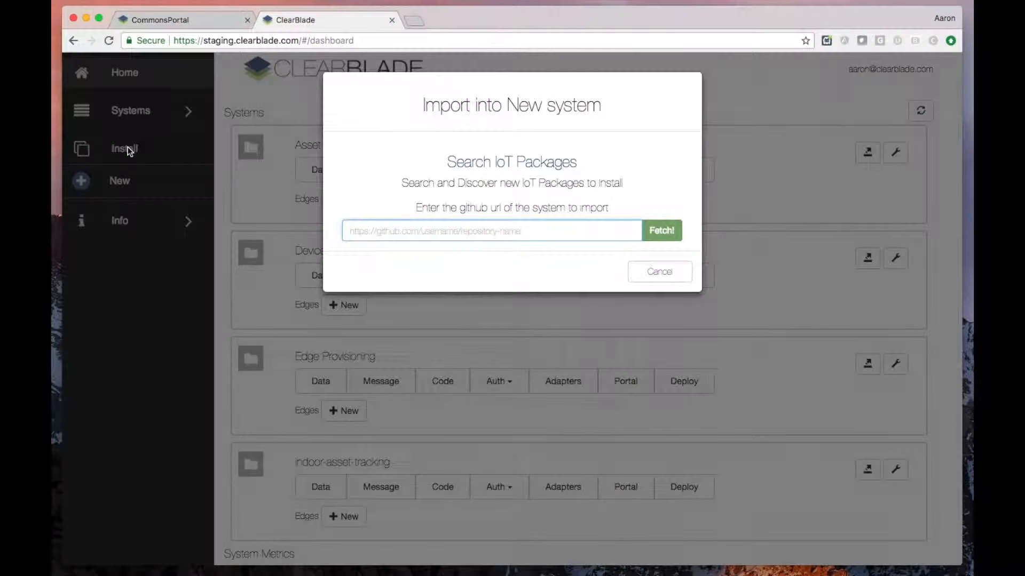
{"action": "left_click", "coordinate": [401, 231]}
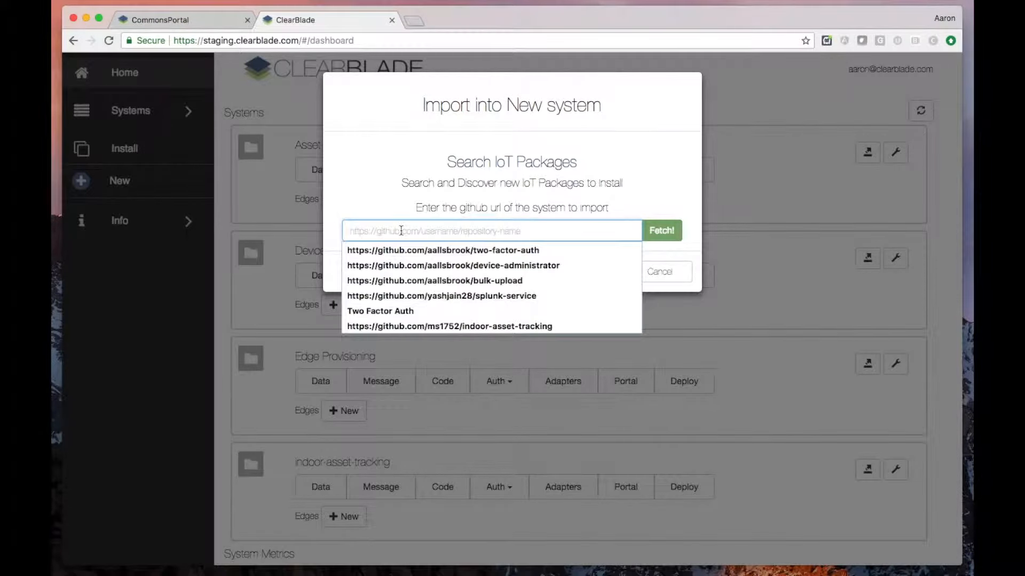
{"action": "left_click", "coordinate": [453, 266]}
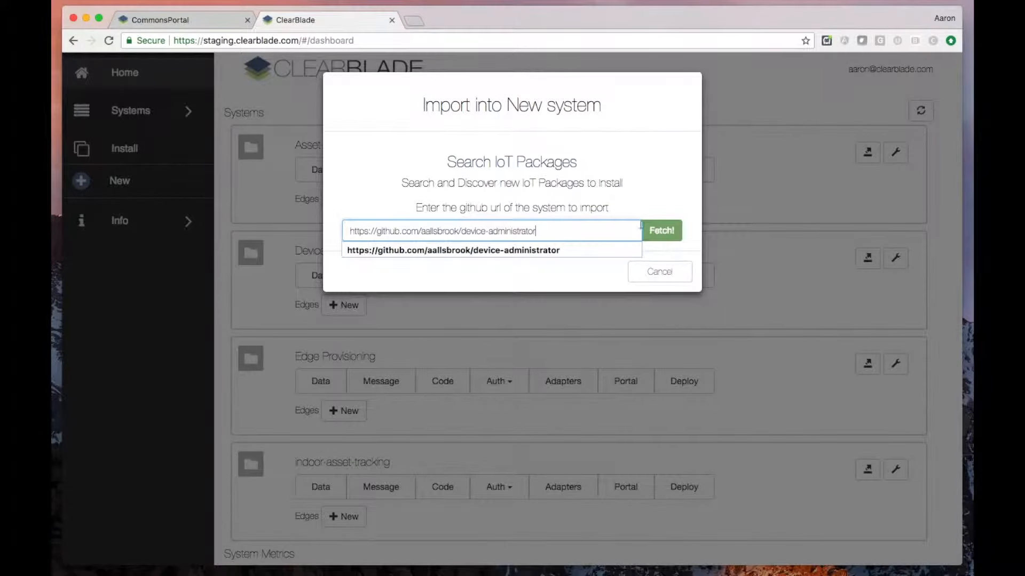
{"action": "left_click", "coordinate": [657, 230]}
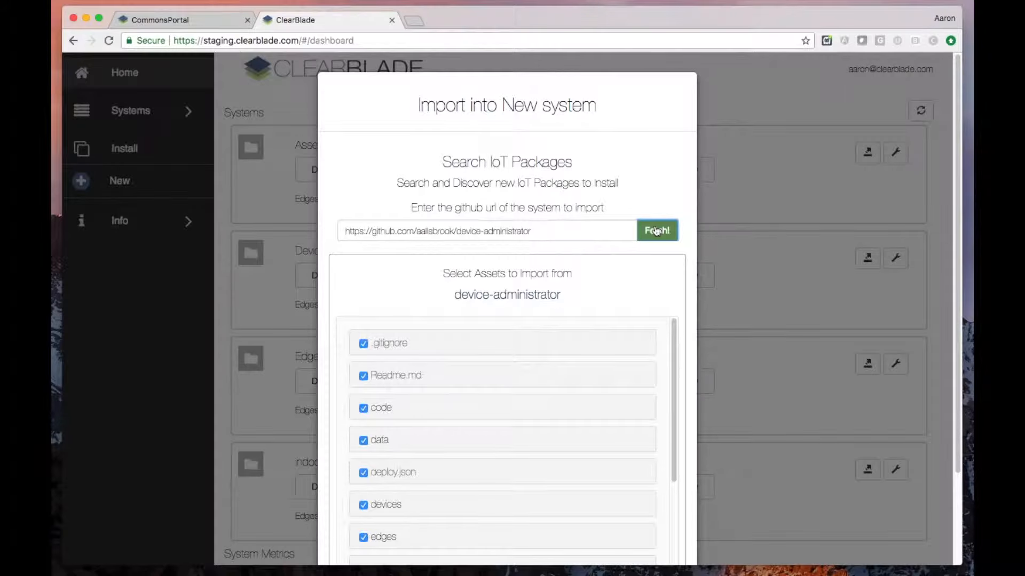
{"action": "scroll", "coordinate": [576, 352], "scroll_direction": "down", "scroll_amount": 3}
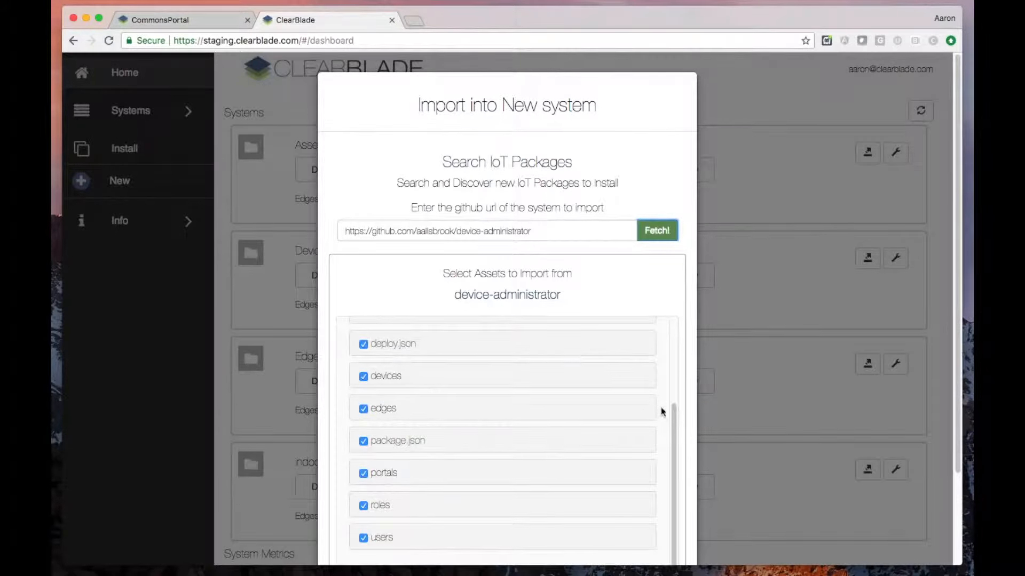
{"action": "scroll", "coordinate": [660, 411], "scroll_direction": "down", "scroll_amount": 3}
{"action": "left_click", "coordinate": [655, 478]}
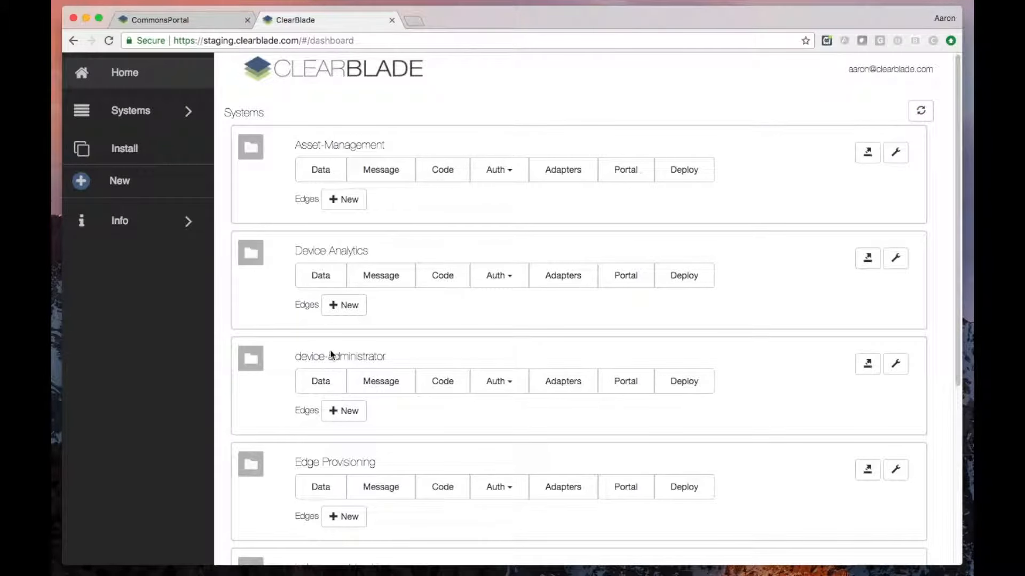
- Review the README's Setup instructions for the devadm_constants library and devadmSetup service on the package page in CommonsPortal
{"action": "left_click", "coordinate": [190, 21]}
{"action": "scroll", "coordinate": [236, 460], "scroll_direction": "down", "scroll_amount": 5}
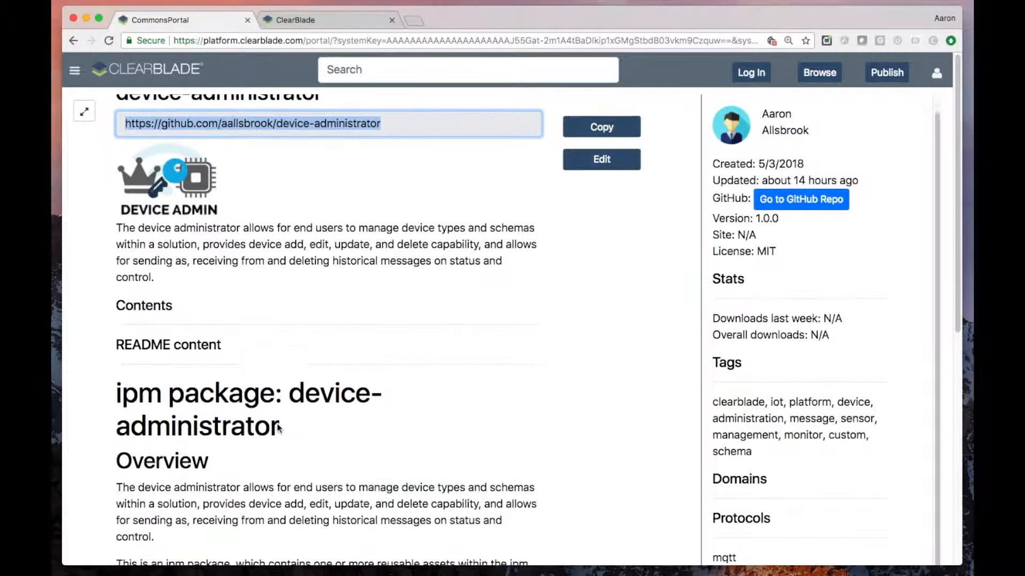
{"action": "left_click_drag", "start_coordinate": [267, 450], "coordinate": [351, 451]}
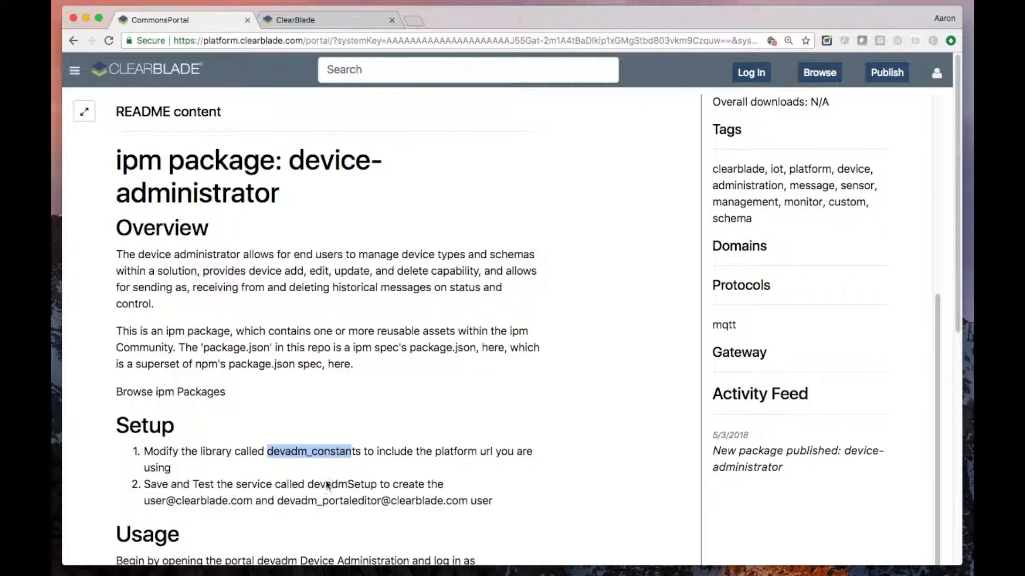
{"action": "double_click", "coordinate": [355, 485]}
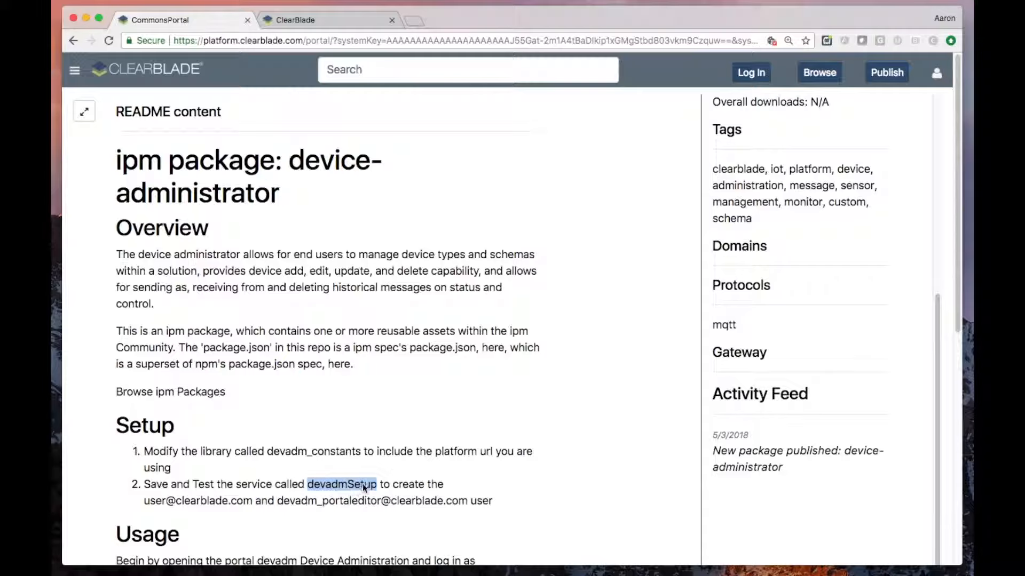
{"action": "left_click", "coordinate": [312, 20]}
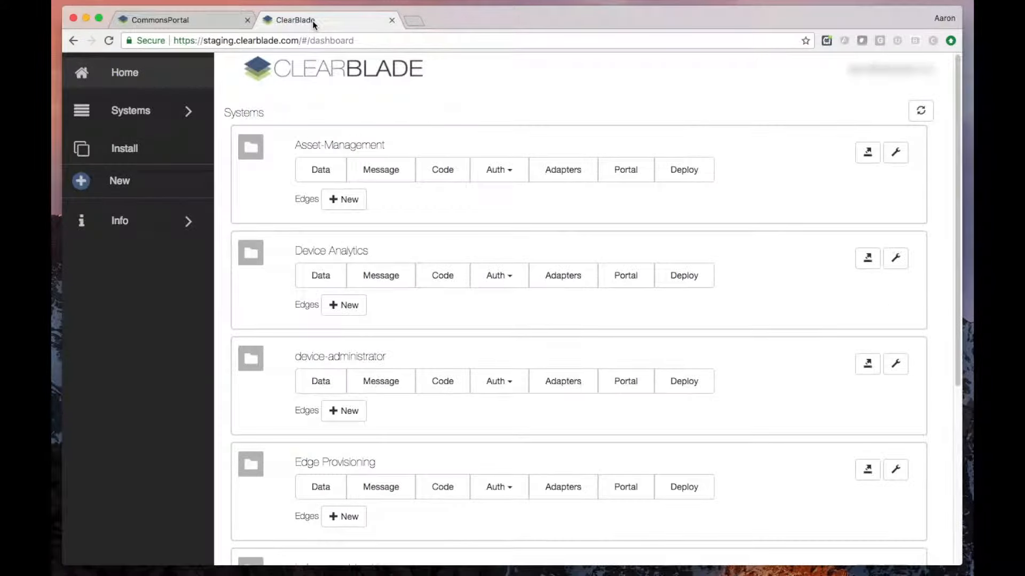
{"action": "left_click", "coordinate": [441, 377]}
{"action": "left_click", "coordinate": [454, 184]}
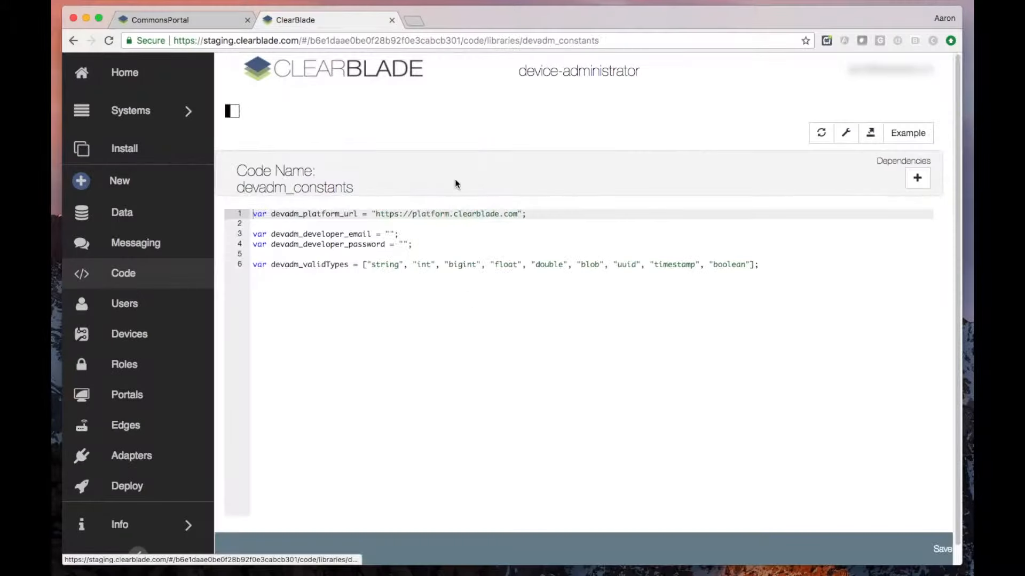
{"action": "double_click", "coordinate": [428, 213]}
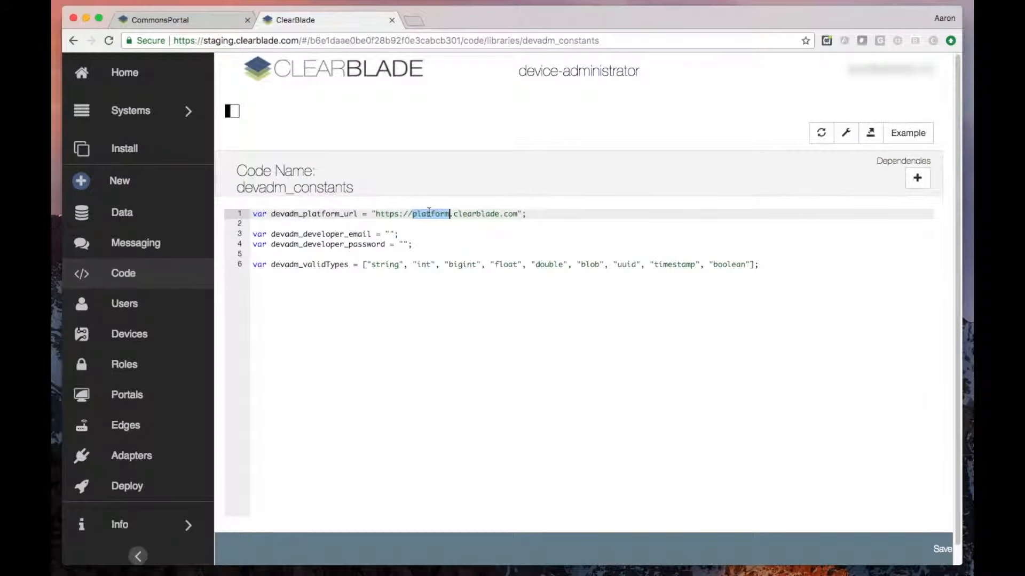
{"action": "type", "text": "staging"}
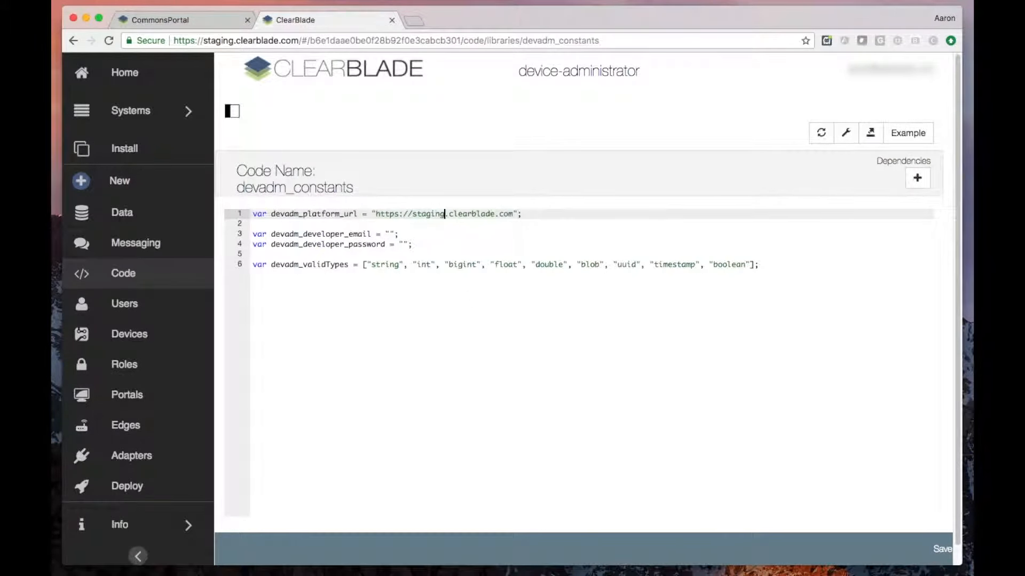
- Fill in the developer's e-mail address as the value of devadm_developer_email
{"action": "left_click", "coordinate": [390, 234]}
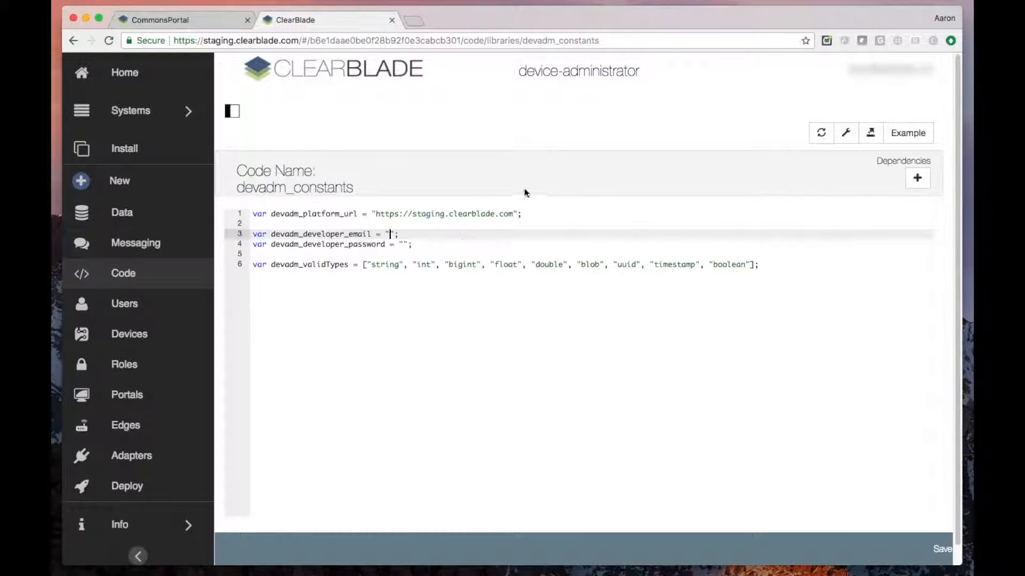
{"action": "mouse_move", "coordinate": [865, 80]}
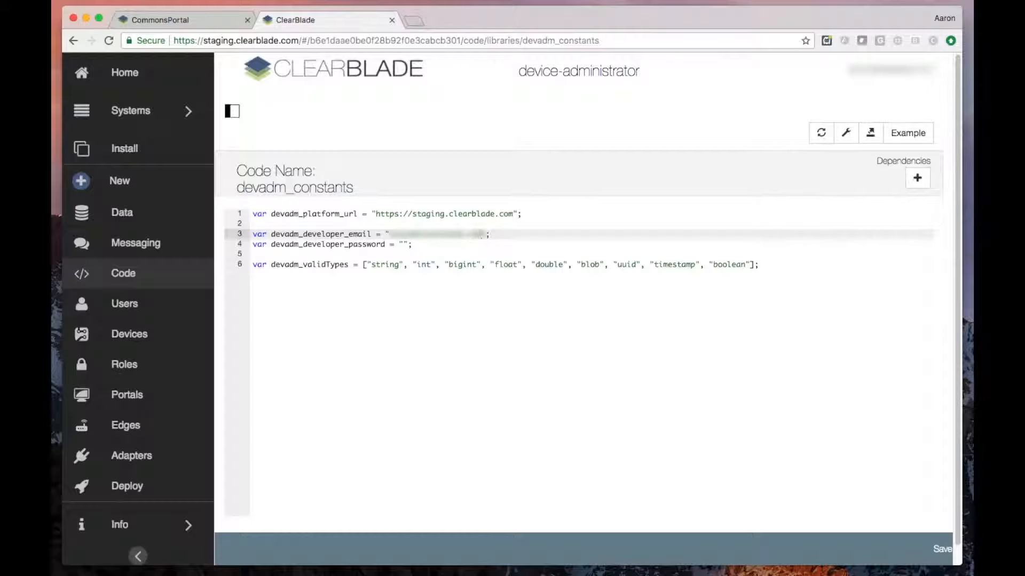
- Enter the developer account password as the value of devadm_developer_password and save the library
{"action": "key", "text": "Down"}
{"action": "key", "text": "Left"}
{"action": "key", "text": "Left"}
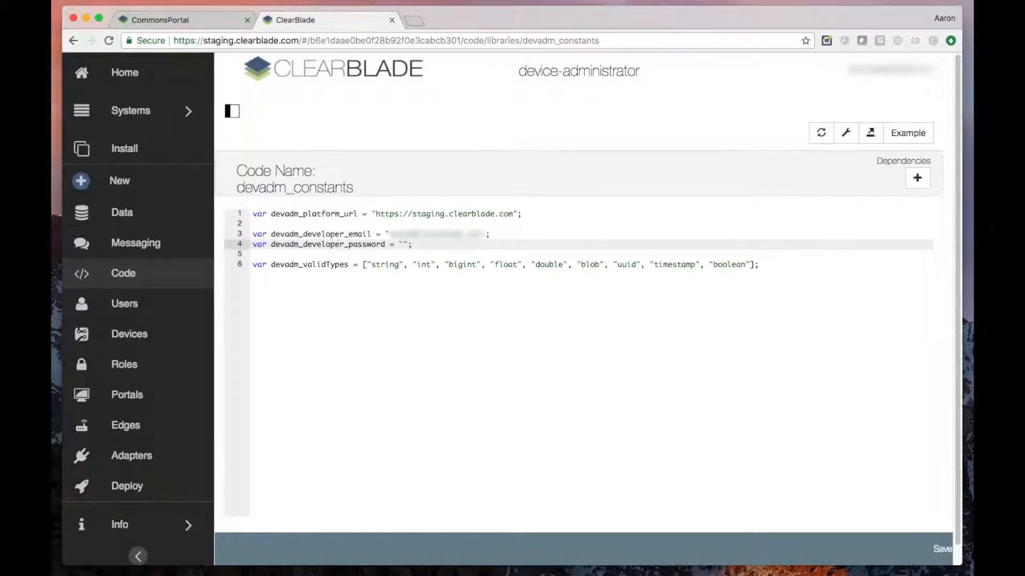
{"action": "type", "text": "***************"}
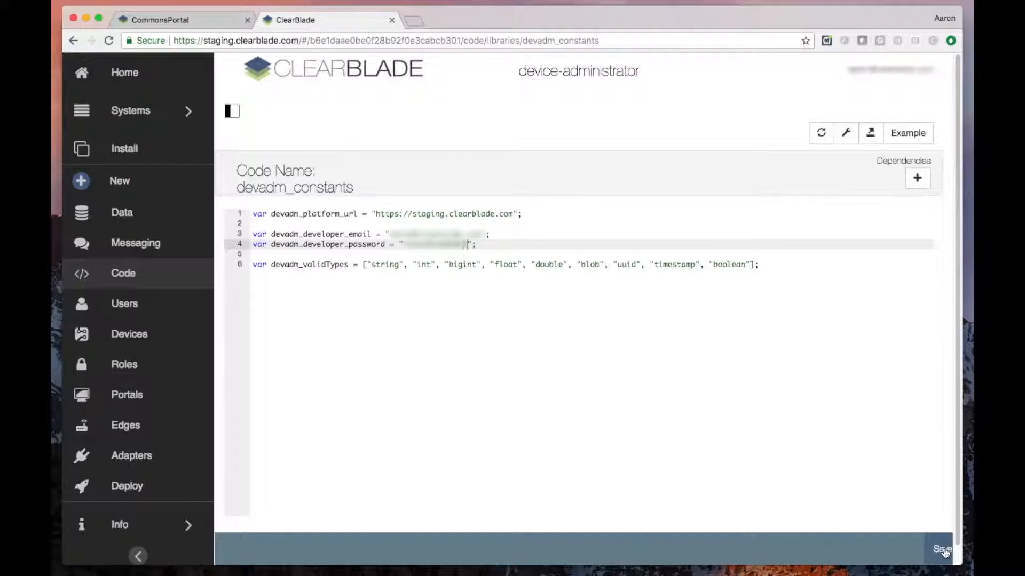
{"action": "left_click", "coordinate": [940, 548]}
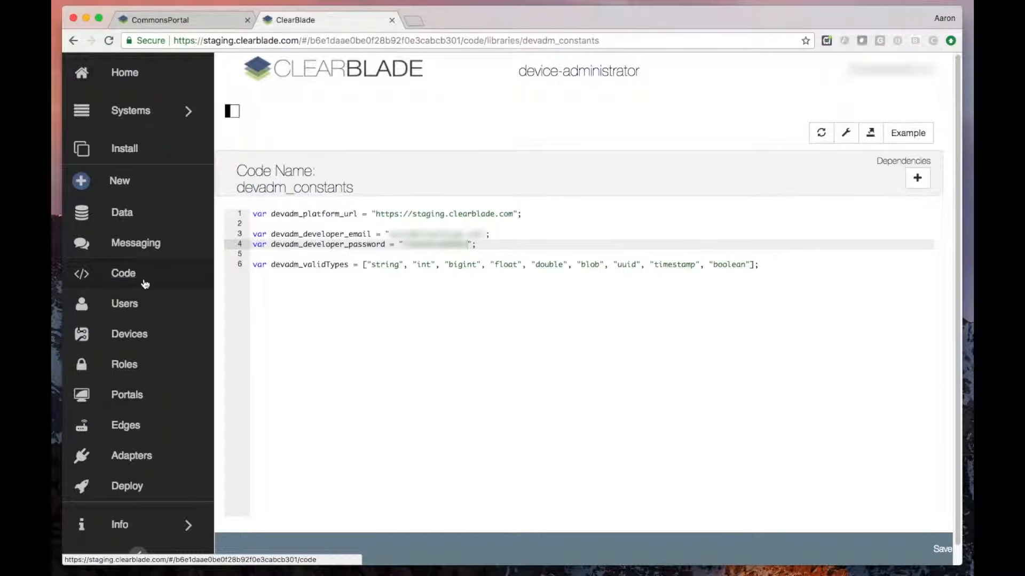
- Save and test the devadmSetup code service to create the portal users, and dismiss the result dialog
{"action": "left_click", "coordinate": [124, 274]}
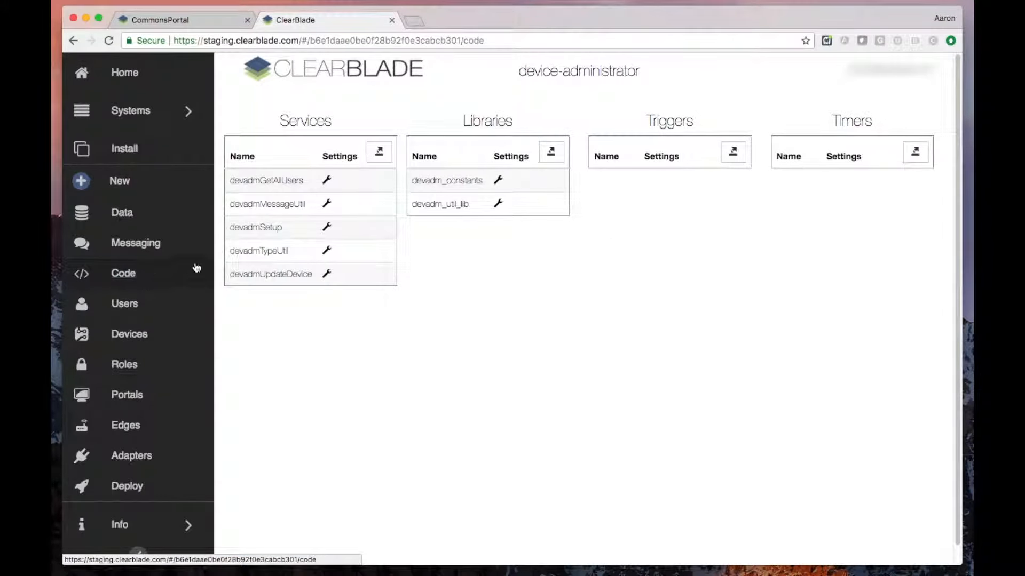
{"action": "left_click", "coordinate": [256, 228]}
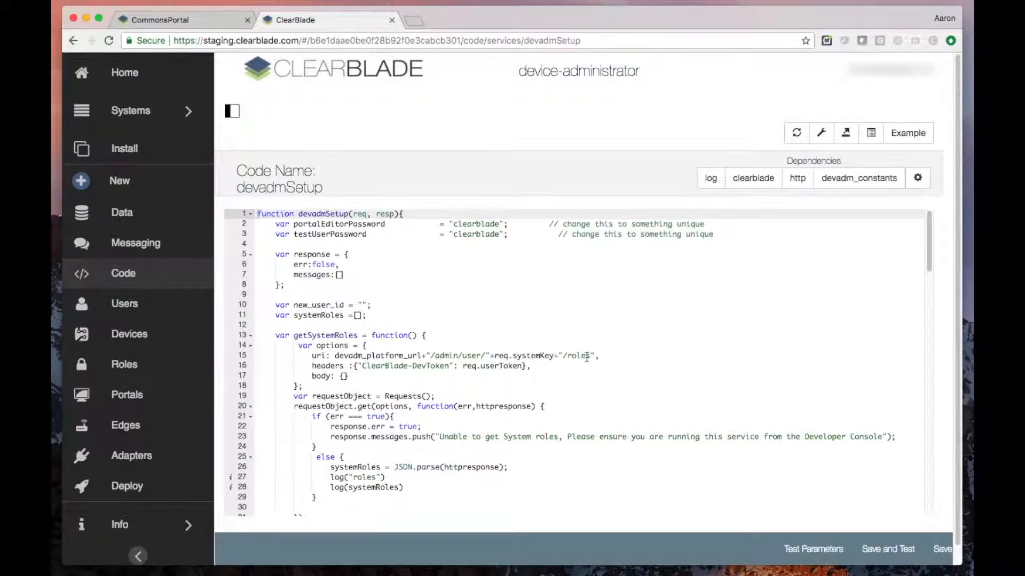
{"action": "left_click", "coordinate": [877, 550]}
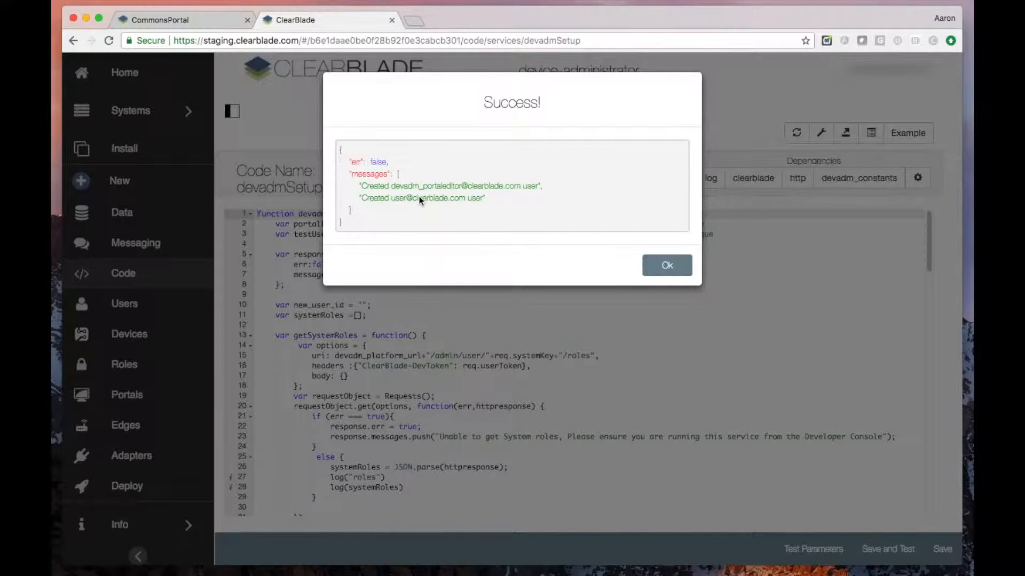
{"action": "left_click", "coordinate": [667, 265]}
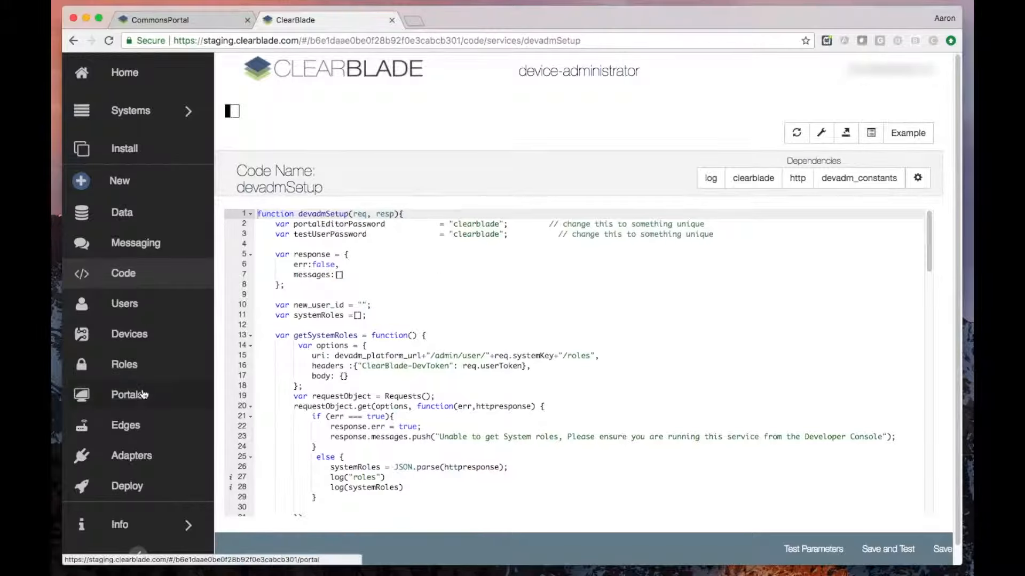
- Open the devadm Device Administrator portal and log in with the test user's e-mail and password
{"action": "left_click", "coordinate": [137, 396]}
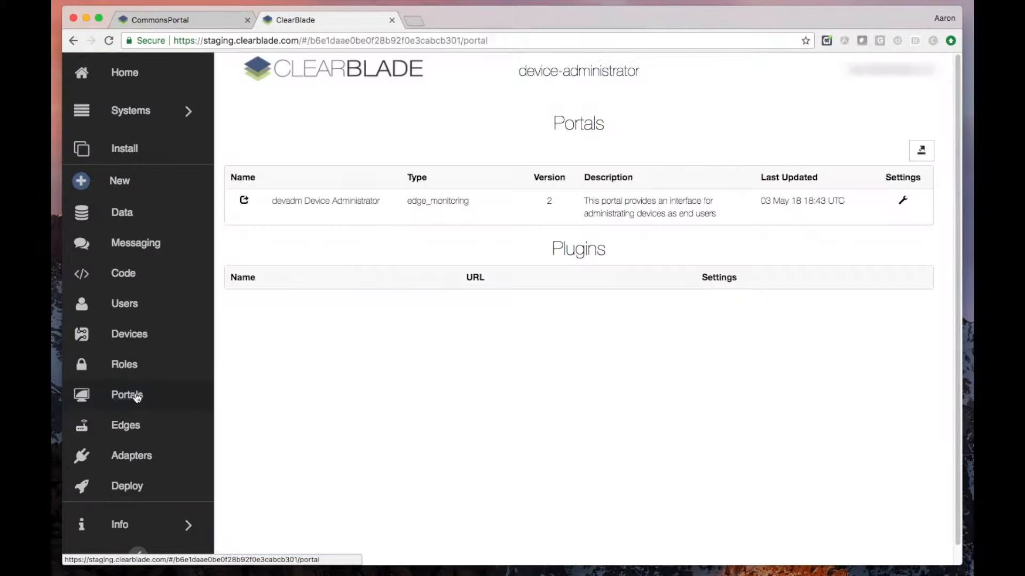
{"action": "left_click", "coordinate": [315, 205]}
{"action": "double_click", "coordinate": [374, 135]}
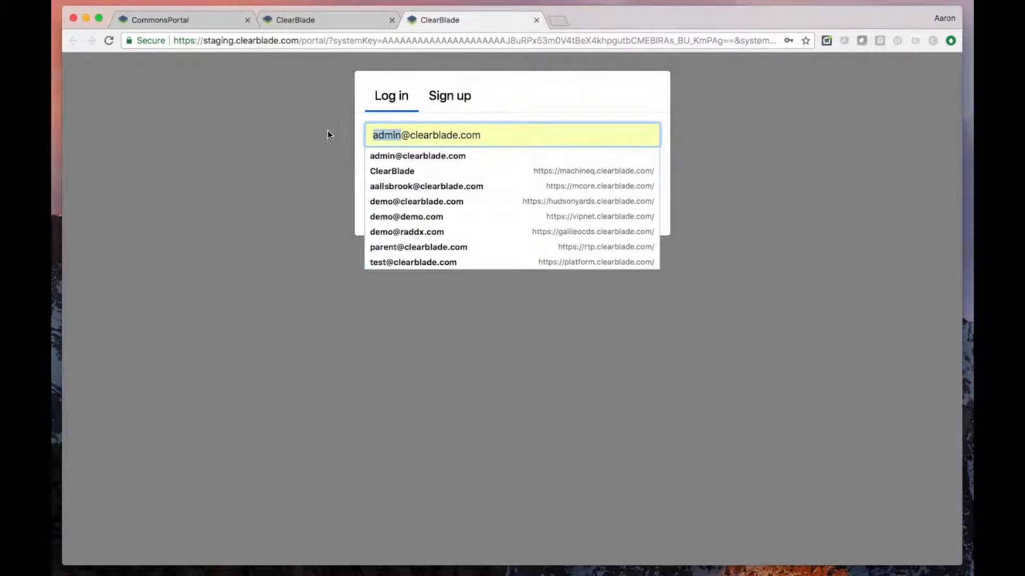
{"action": "type", "text": "user"}
{"action": "key", "text": "Tab"}
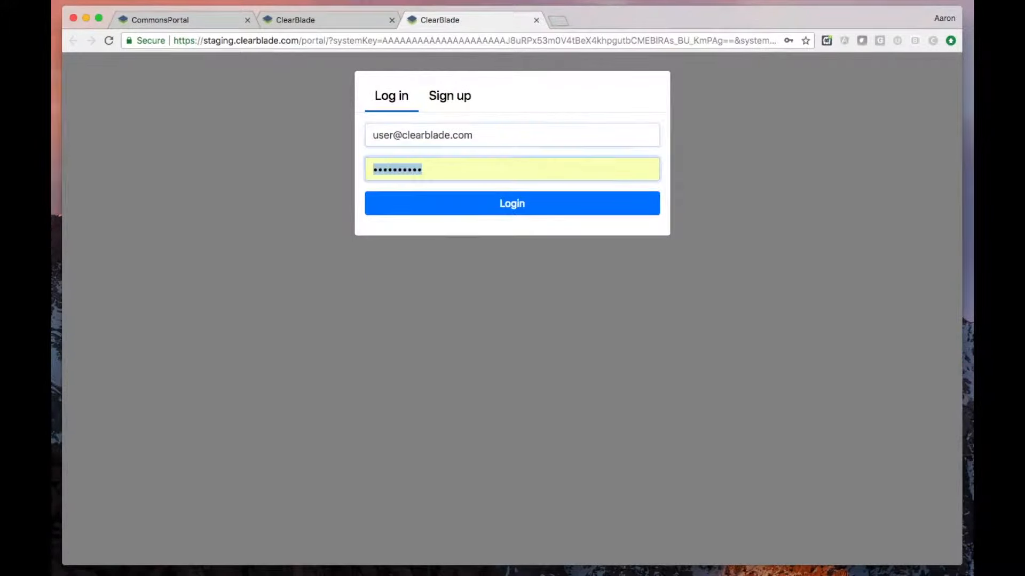
{"action": "type", "text": "clearblade"}
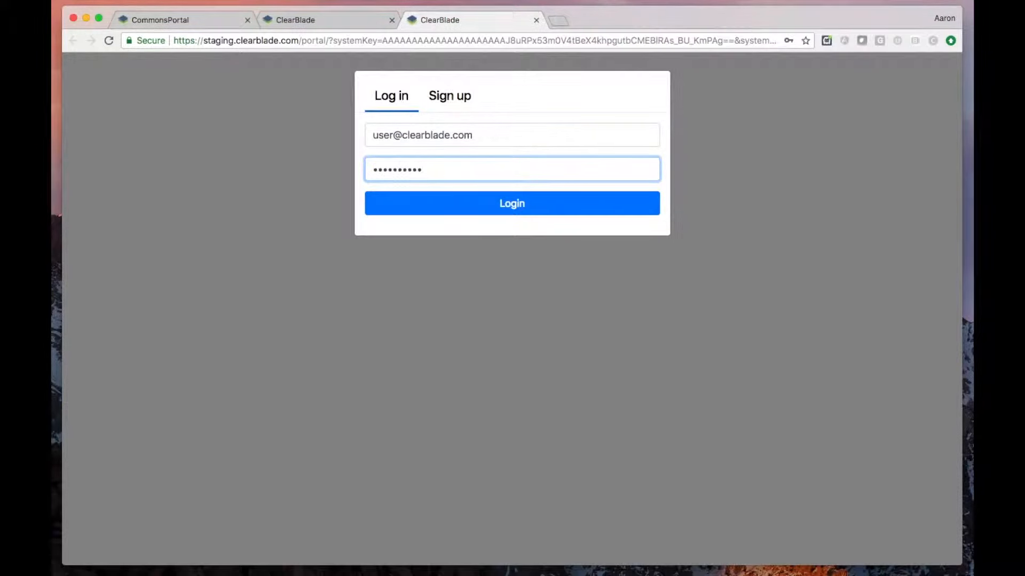
{"action": "left_click", "coordinate": [393, 203]}
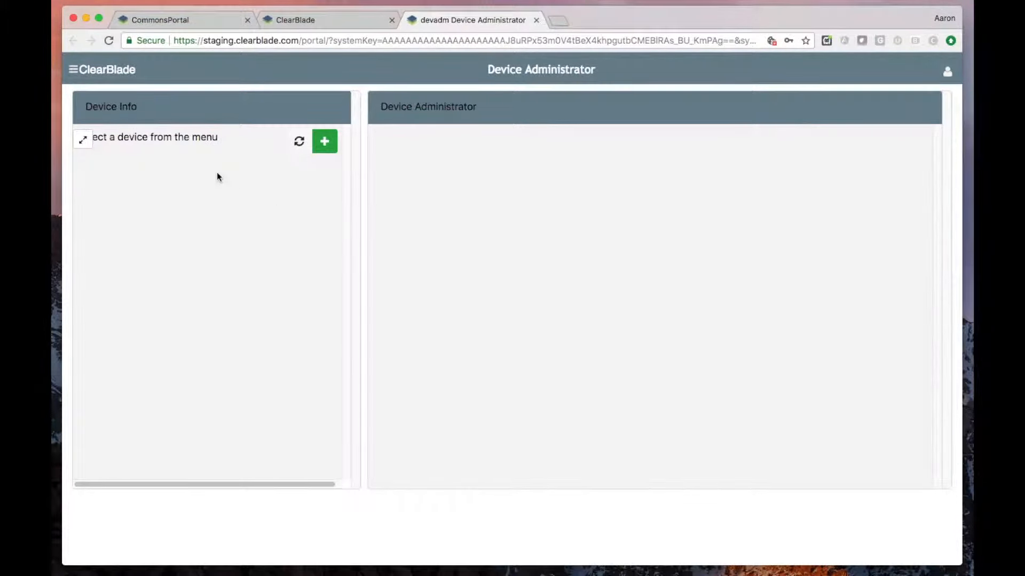
- Select the pump101-battery device from the portal's device list and return to its device info
{"action": "left_click", "coordinate": [88, 74]}
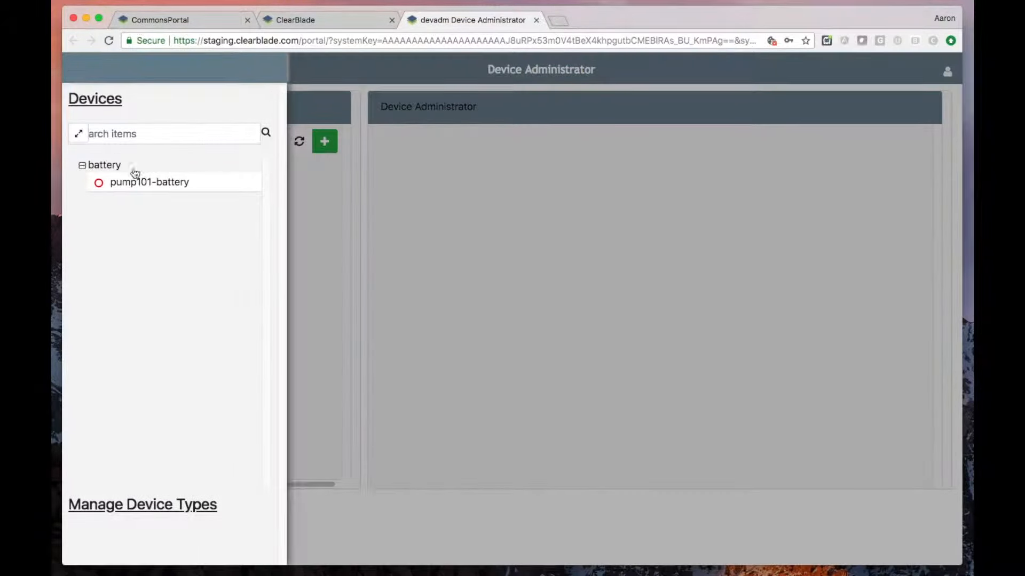
{"action": "left_click", "coordinate": [158, 188]}
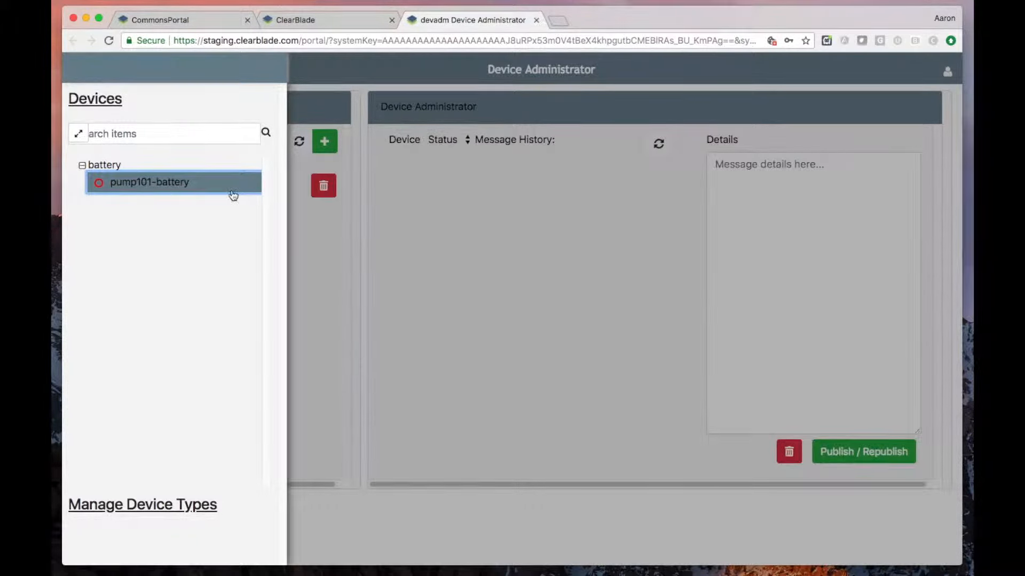
{"action": "left_click", "coordinate": [360, 204]}
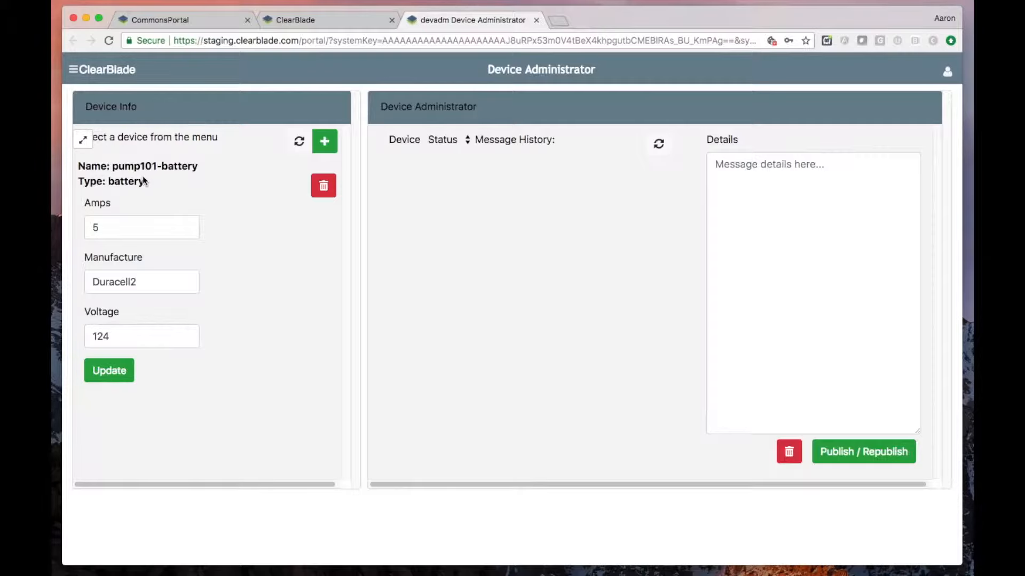
- Set the pump101-battery device's manufacture to Duracell and update the device
{"action": "left_click", "coordinate": [135, 284]}
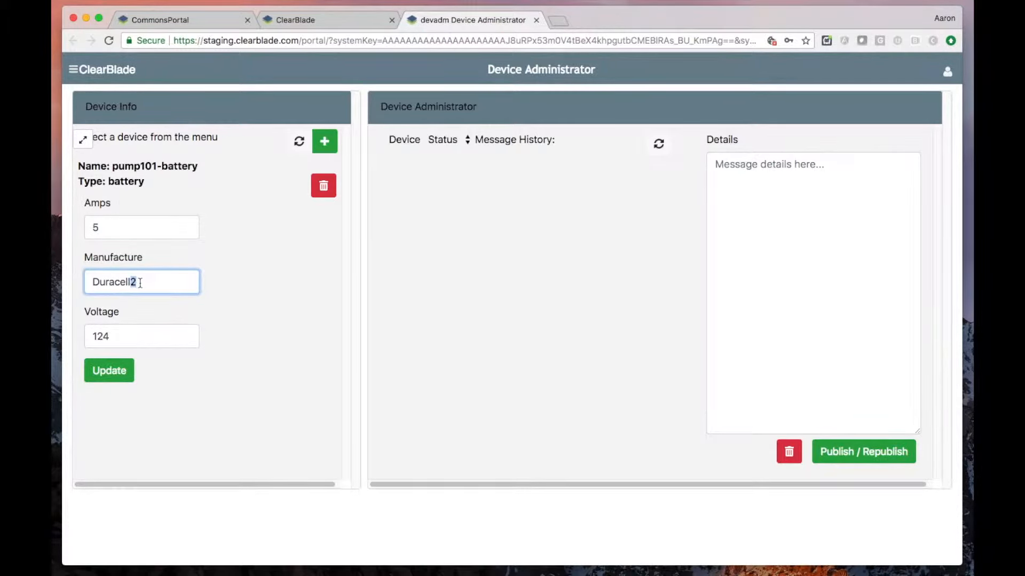
{"action": "key", "text": "BackSpace"}
{"action": "left_click", "coordinate": [116, 376]}
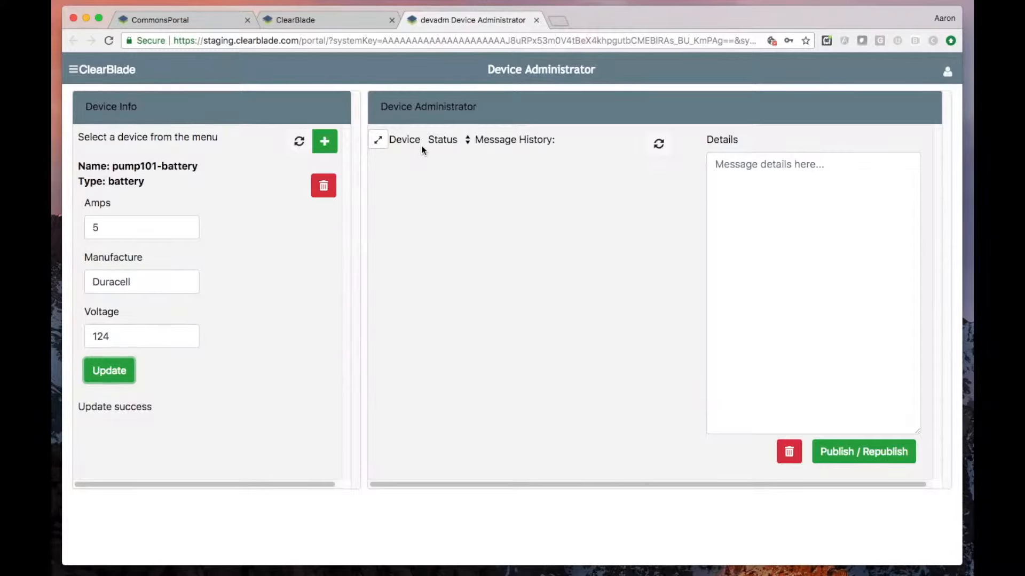
- Publish a Control message containing {"conversation":true} to the battery device and open it from the message history
{"action": "left_click", "coordinate": [731, 166]}
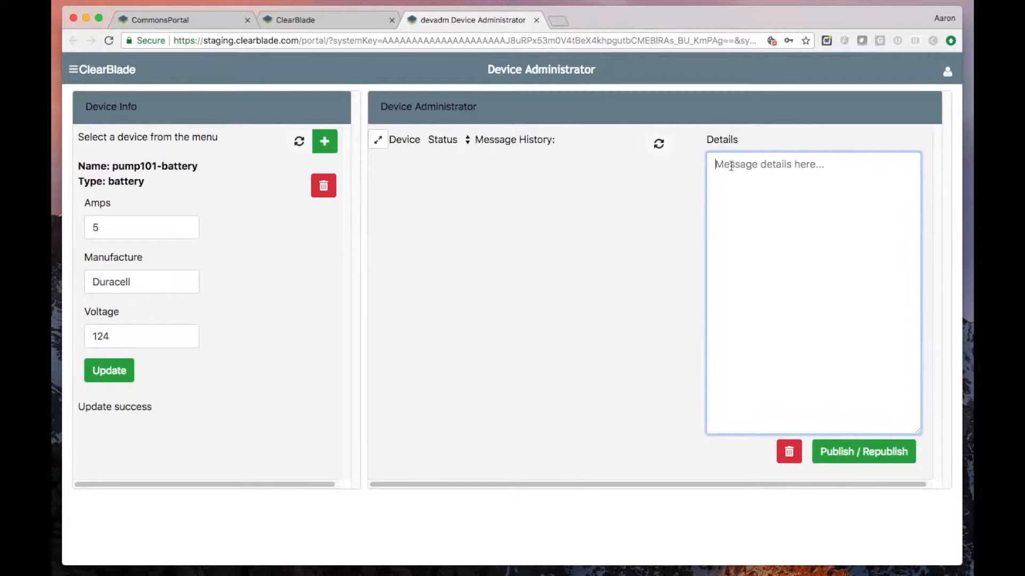
{"action": "type", "text": "{"}
{"action": "left_click", "coordinate": [465, 139]}
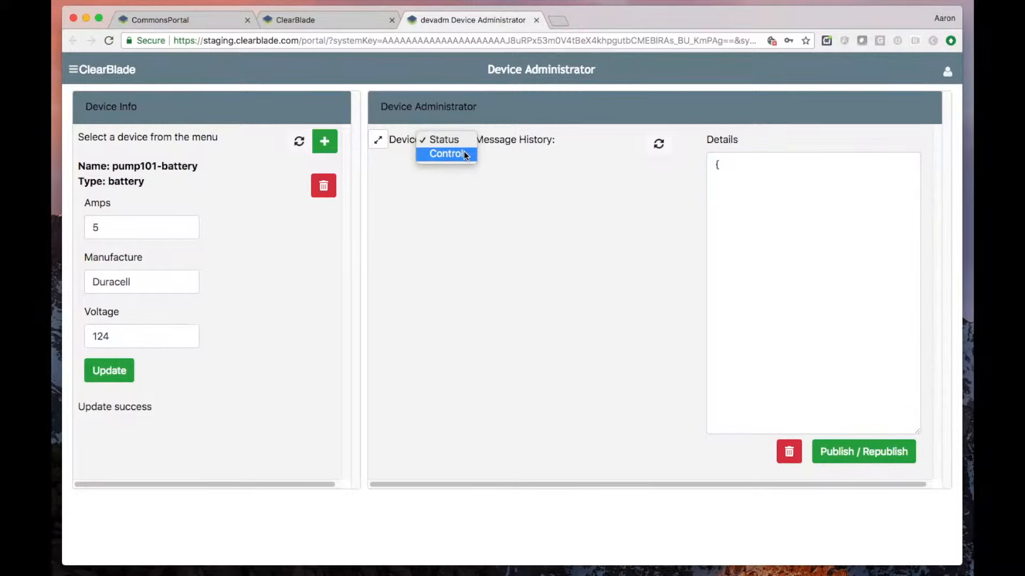
{"action": "left_click", "coordinate": [465, 155]}
{"action": "left_click", "coordinate": [726, 180]}
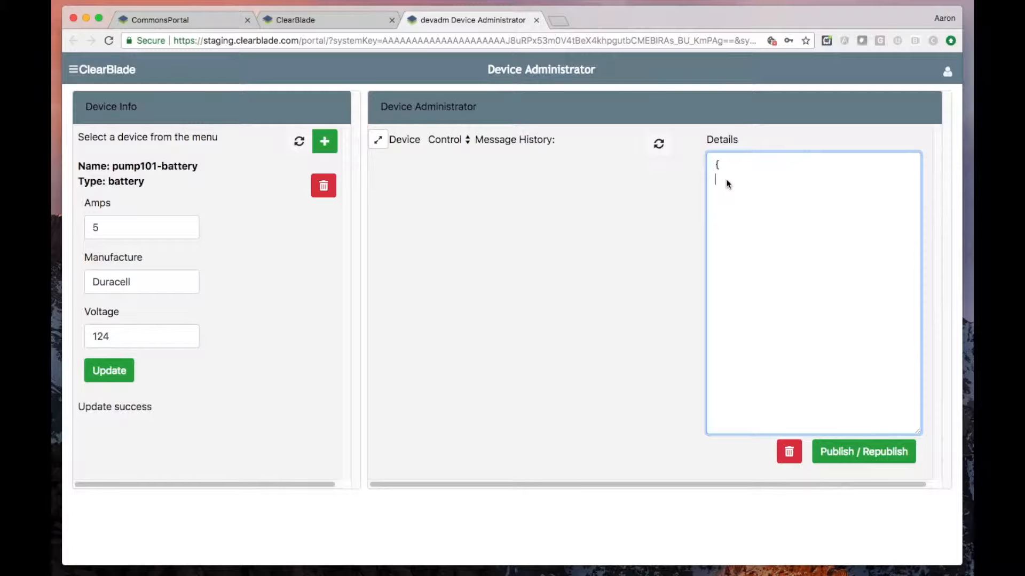
{"action": "type", "text": "\"conversation\":true"}
{"action": "key", "text": "Return"}
{"action": "type", "text": "}"}
{"action": "left_click", "coordinate": [867, 450]}
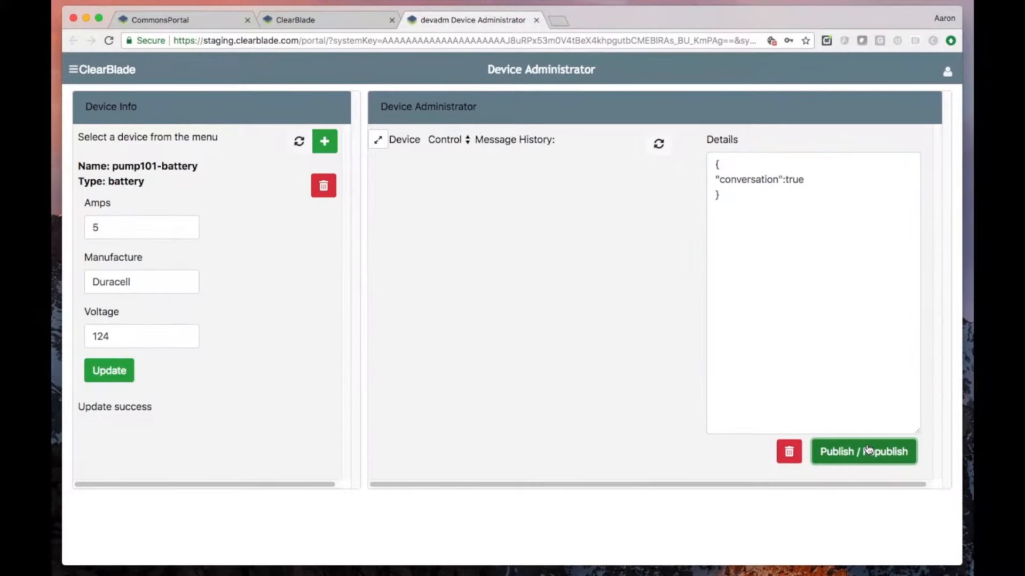
{"action": "left_click", "coordinate": [588, 174]}
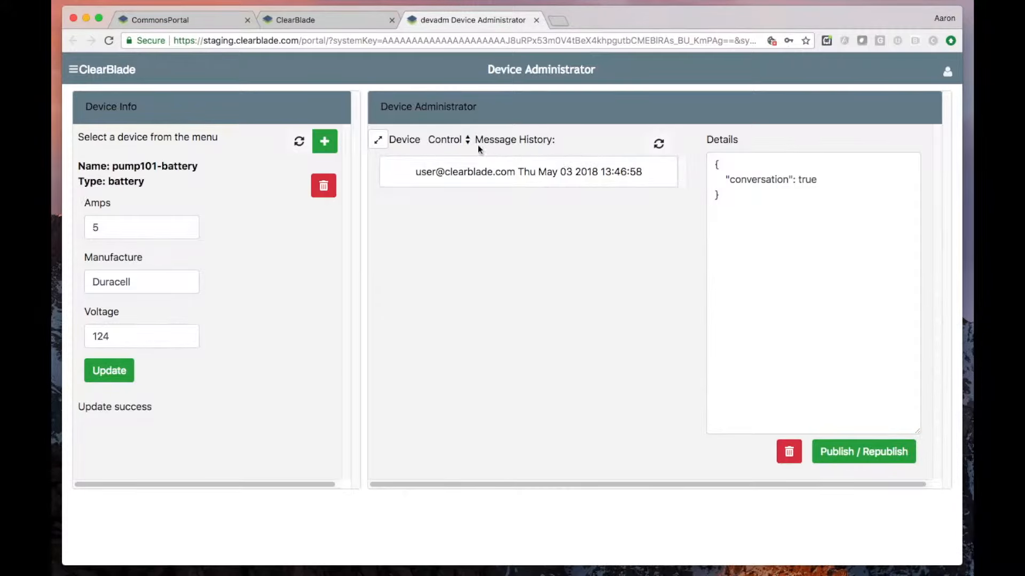
- Switch the message type to Status and publish a message with "chargelevel" set to 77
{"action": "left_click", "coordinate": [461, 140]}
{"action": "left_click", "coordinate": [459, 130]}
{"action": "double_click", "coordinate": [755, 180]}
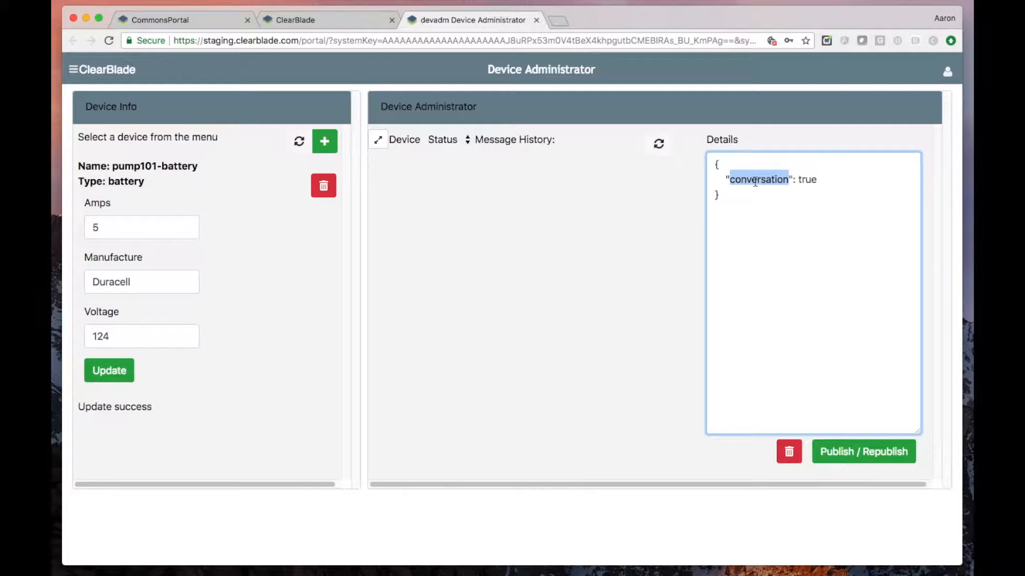
{"action": "type", "text": "charge"}
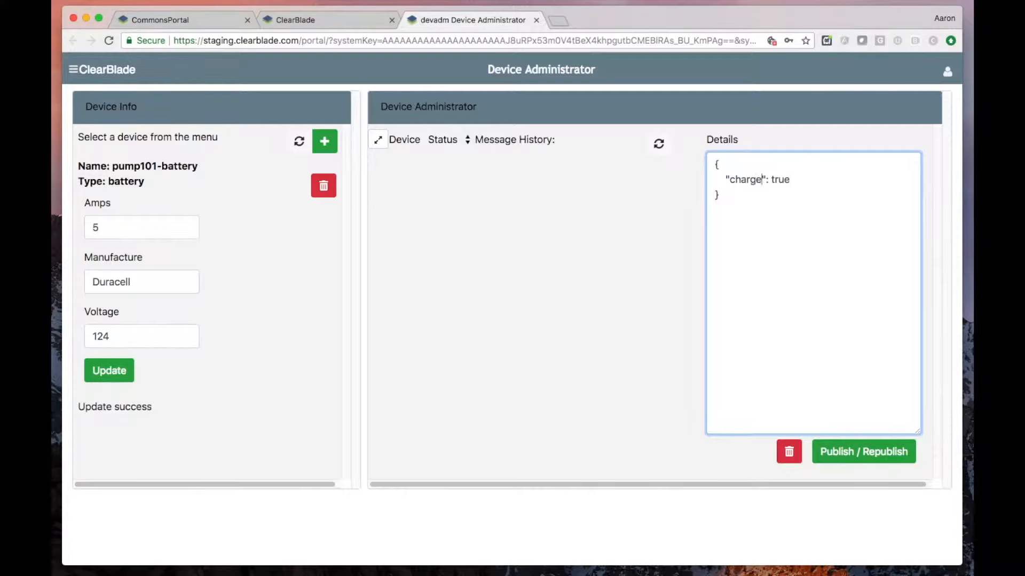
{"action": "type", "text": "level"}
{"action": "key", "text": "Right"}
{"action": "key", "text": "Right"}
{"action": "key", "text": "shift+Right"}
{"action": "key", "text": "shift+Right"}
{"action": "key", "text": "shift+Right"}
{"action": "key", "text": "shift+Right"}
{"action": "key", "text": "shift+Right"}
{"action": "type", "text": "77"}
{"action": "left_click", "coordinate": [856, 451]}
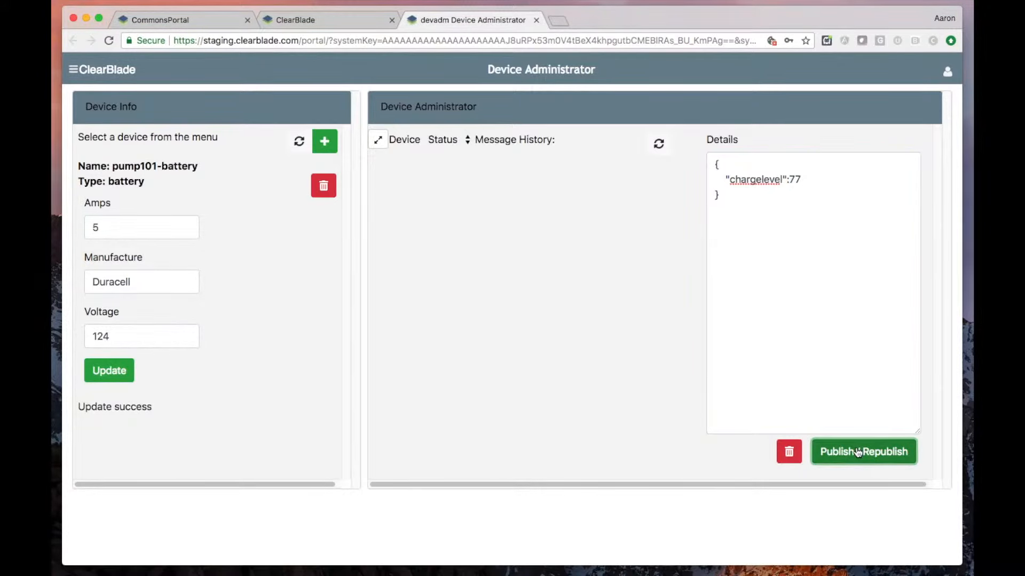
- Publish two more Status messages, one with a chargelevel of 76 and one with 73
{"action": "left_click_drag", "start_coordinate": [795, 180], "coordinate": [800, 180]}
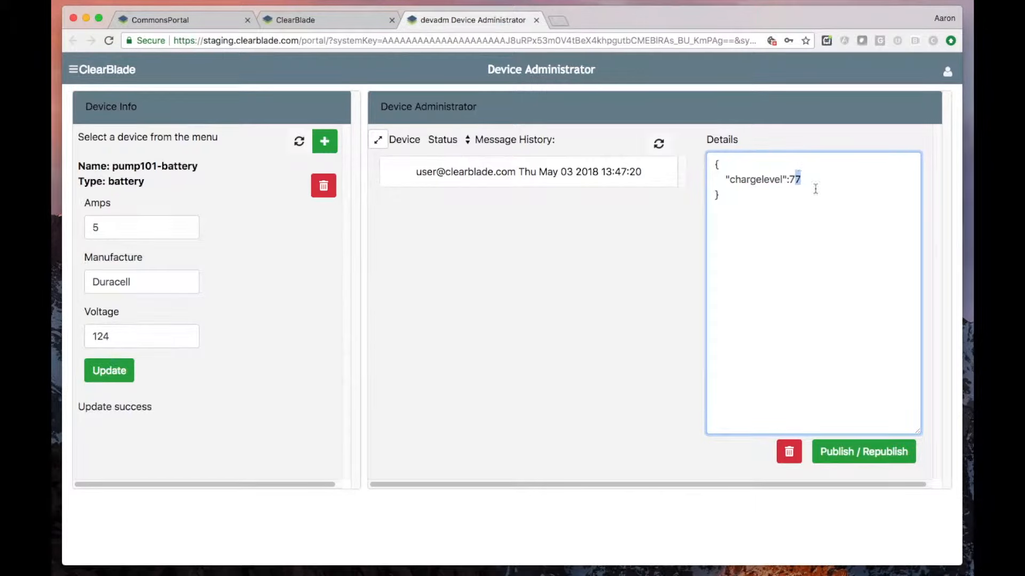
{"action": "type", "text": "6"}
{"action": "left_click", "coordinate": [864, 452]}
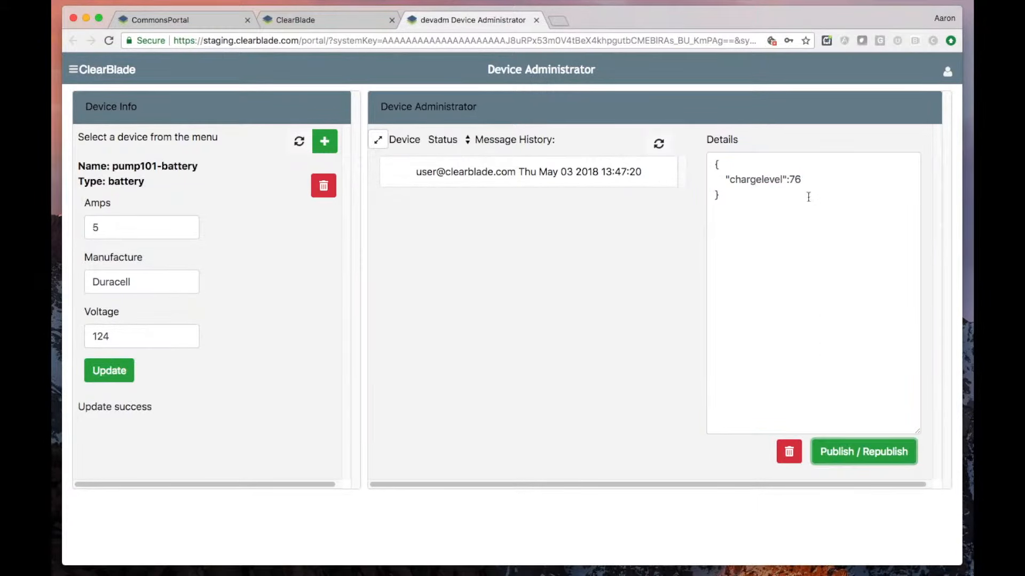
{"action": "left_click", "coordinate": [795, 179]}
{"action": "type", "text": "3"}
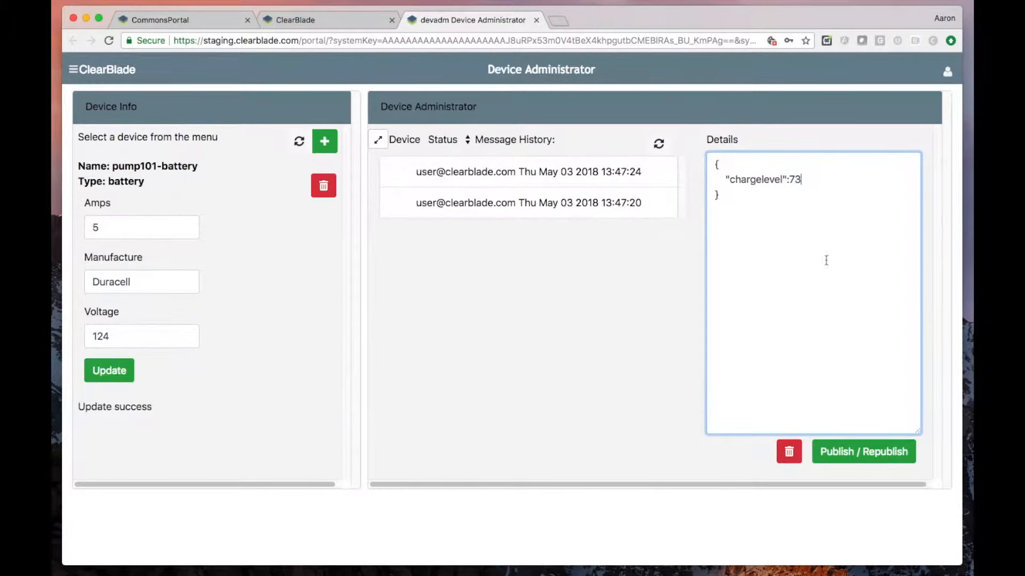
{"action": "left_click", "coordinate": [893, 453]}
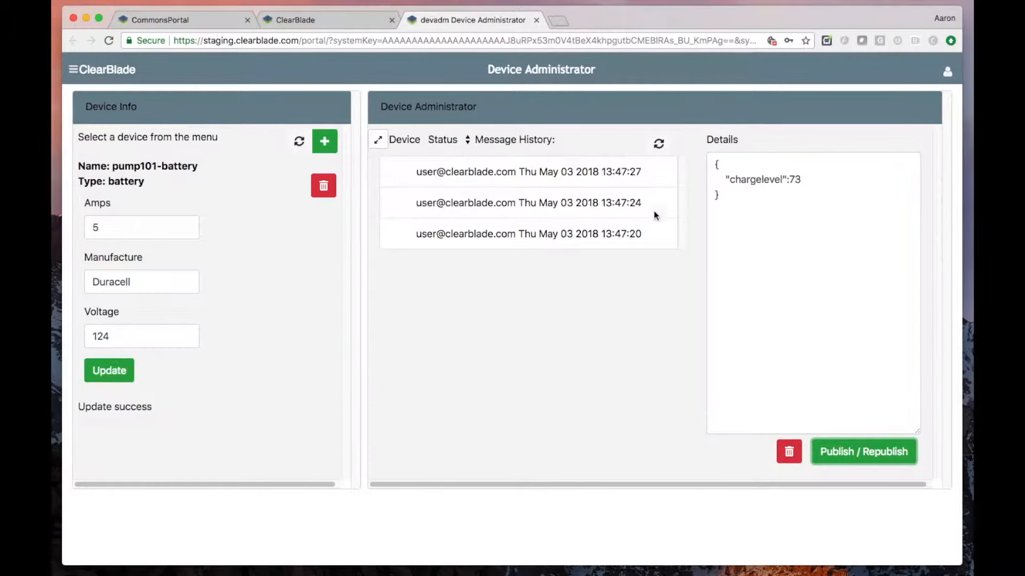
- View the details of the published Status messages and delete the oldest one from the history
{"action": "left_click", "coordinate": [543, 204]}
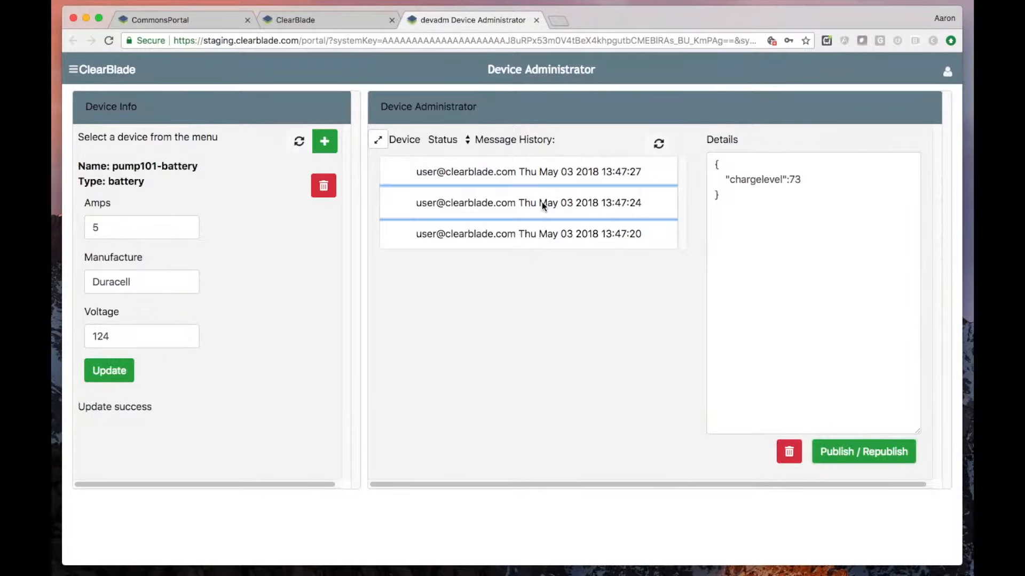
{"action": "left_click", "coordinate": [526, 177]}
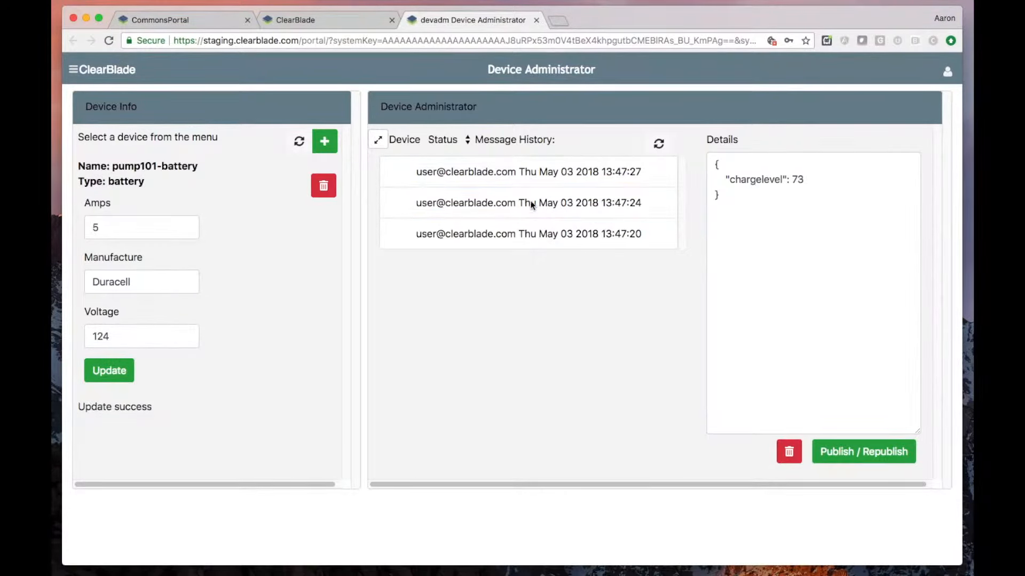
{"action": "left_click", "coordinate": [531, 208]}
{"action": "left_click", "coordinate": [535, 234]}
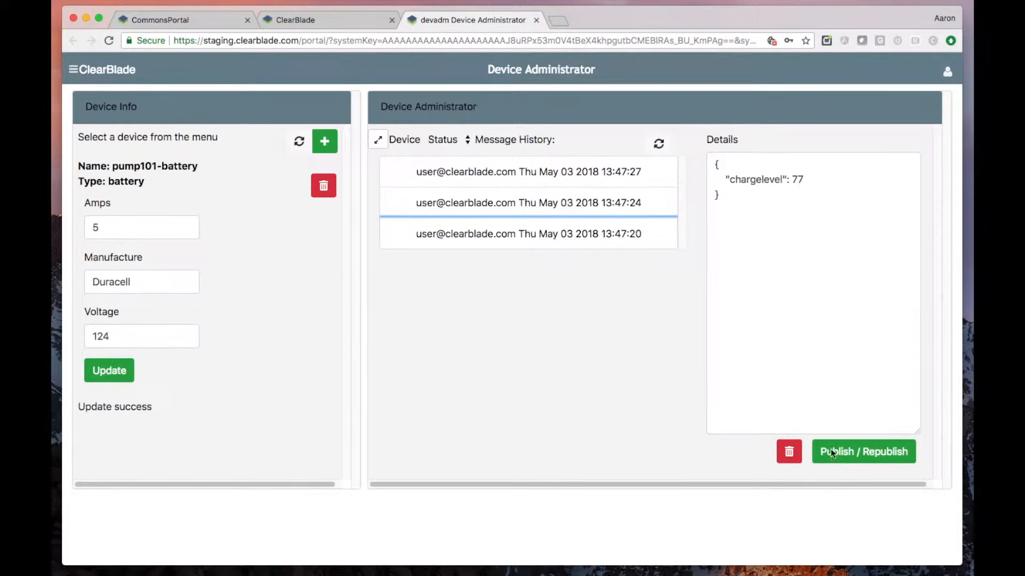
{"action": "left_click", "coordinate": [790, 451]}
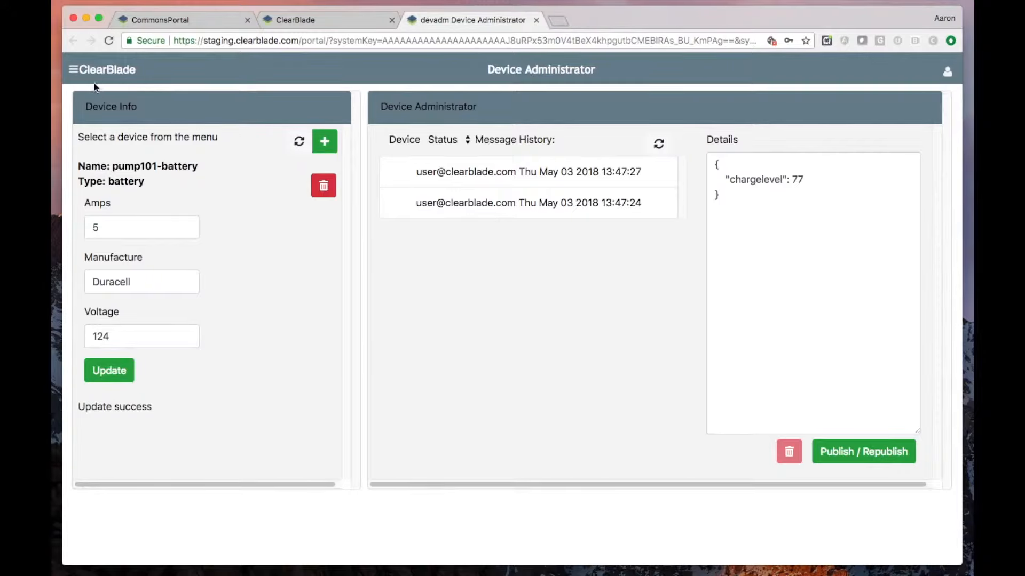
- Open device type management and create a new device type named pump
{"action": "left_click", "coordinate": [73, 71]}
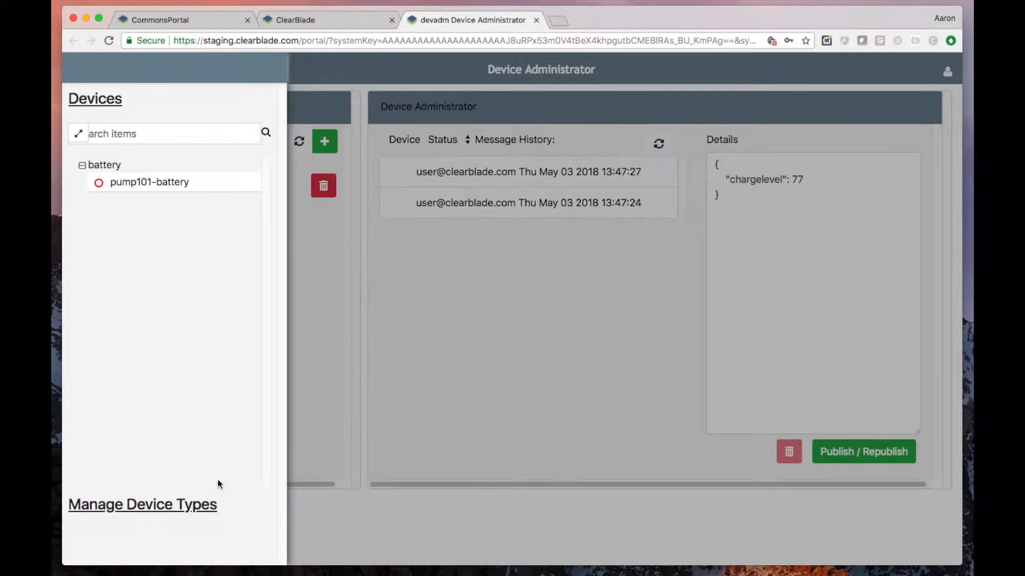
{"action": "left_click", "coordinate": [188, 507]}
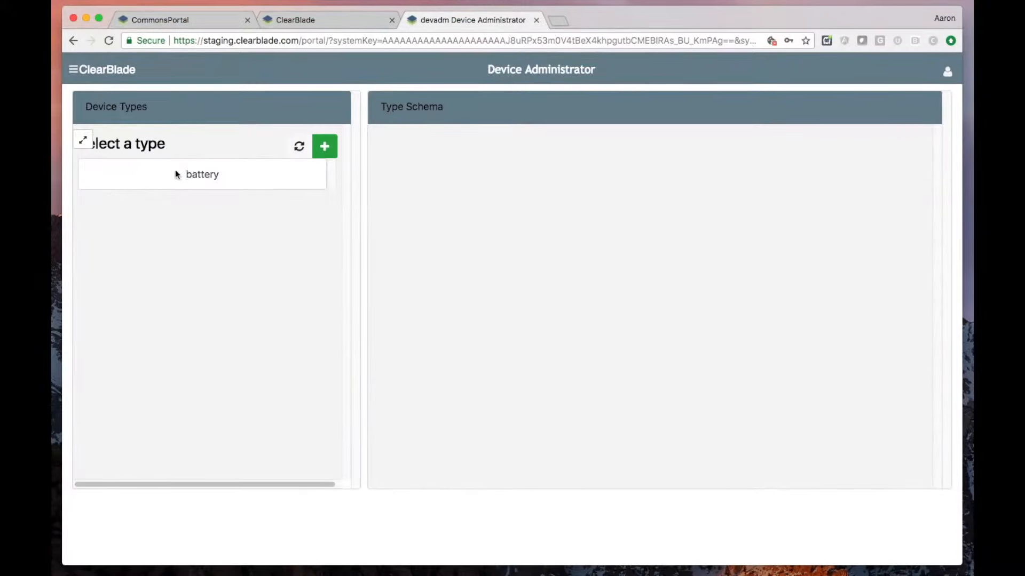
{"action": "left_click", "coordinate": [325, 147]}
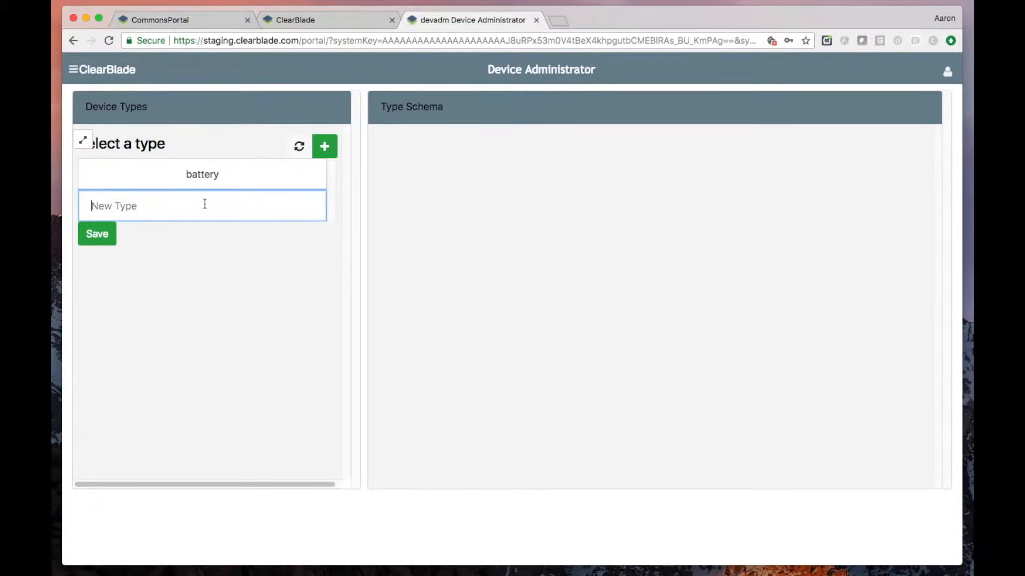
{"action": "type", "text": "pump"}
{"action": "left_click", "coordinate": [89, 231]}
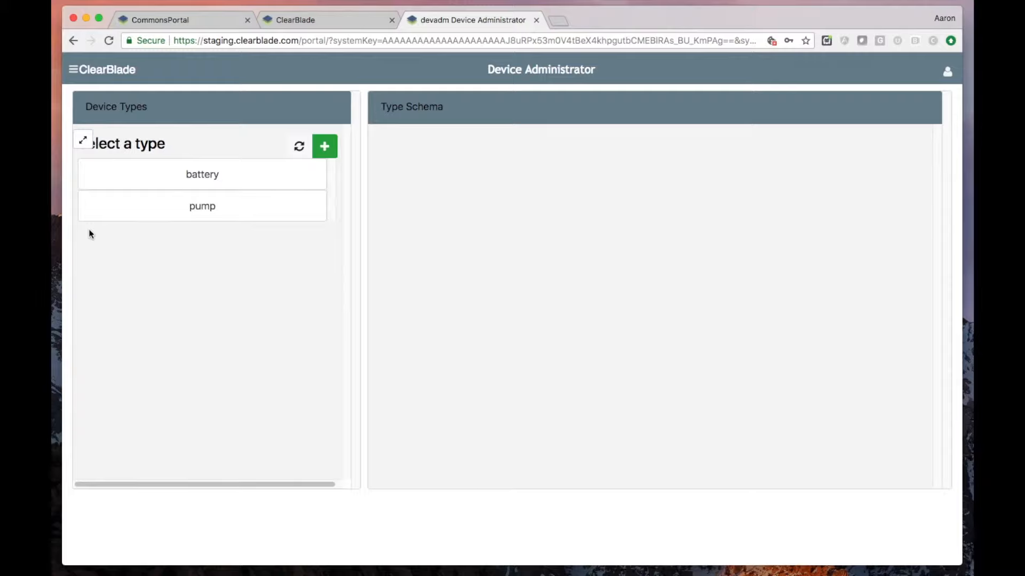
- Add two attribute rows to the pump type's schema and define the first as psi with type float
{"action": "left_click", "coordinate": [180, 202]}
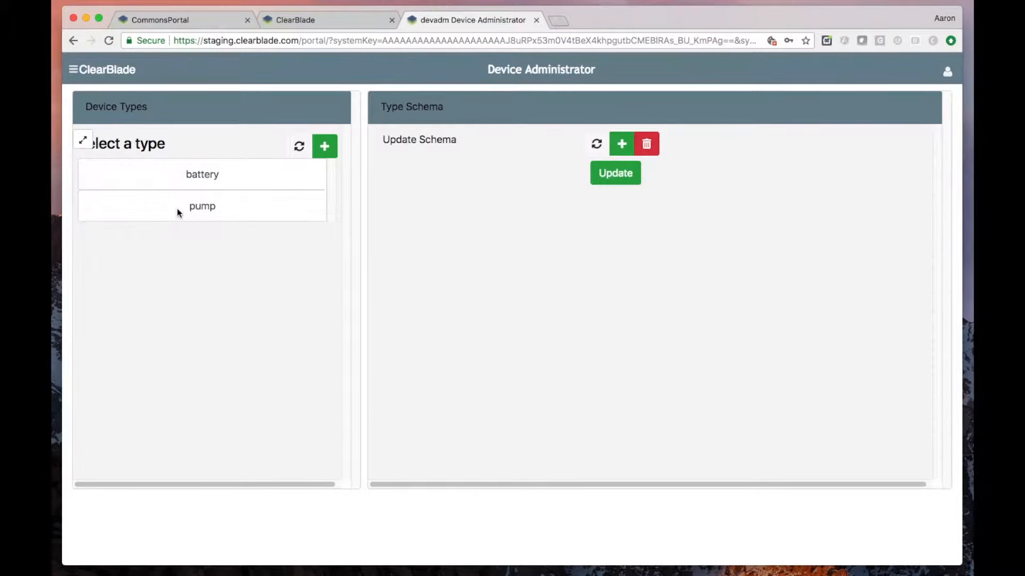
{"action": "left_click", "coordinate": [621, 144]}
{"action": "left_click", "coordinate": [621, 144]}
{"action": "left_click", "coordinate": [462, 176]}
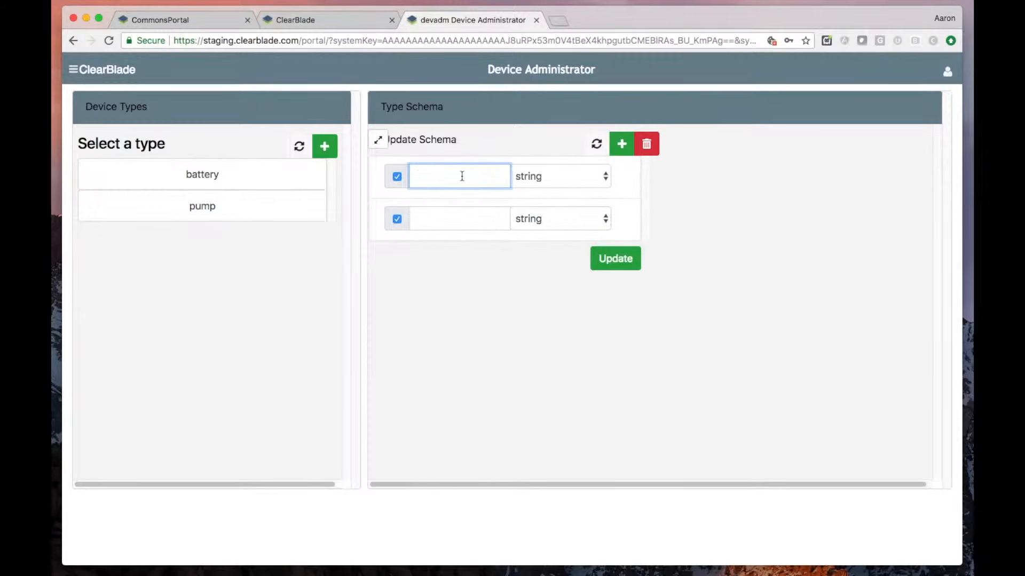
{"action": "type", "text": "psi"}
{"action": "left_click", "coordinate": [544, 182]}
{"action": "left_click", "coordinate": [534, 219]}
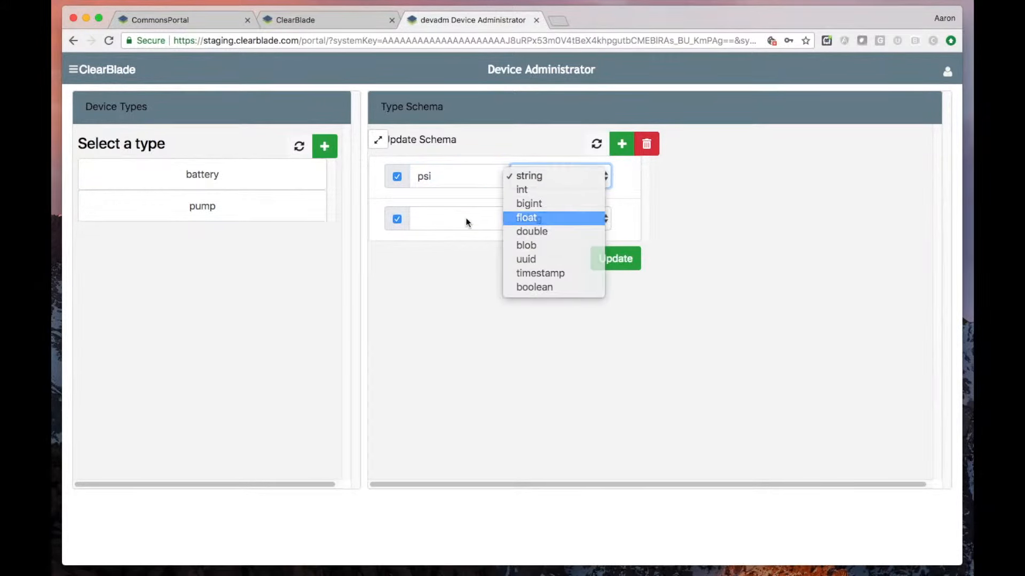
- Define the second attribute of the pump schema as rpm with type int
{"action": "left_click", "coordinate": [462, 210]}
{"action": "type", "text": "rpm"}
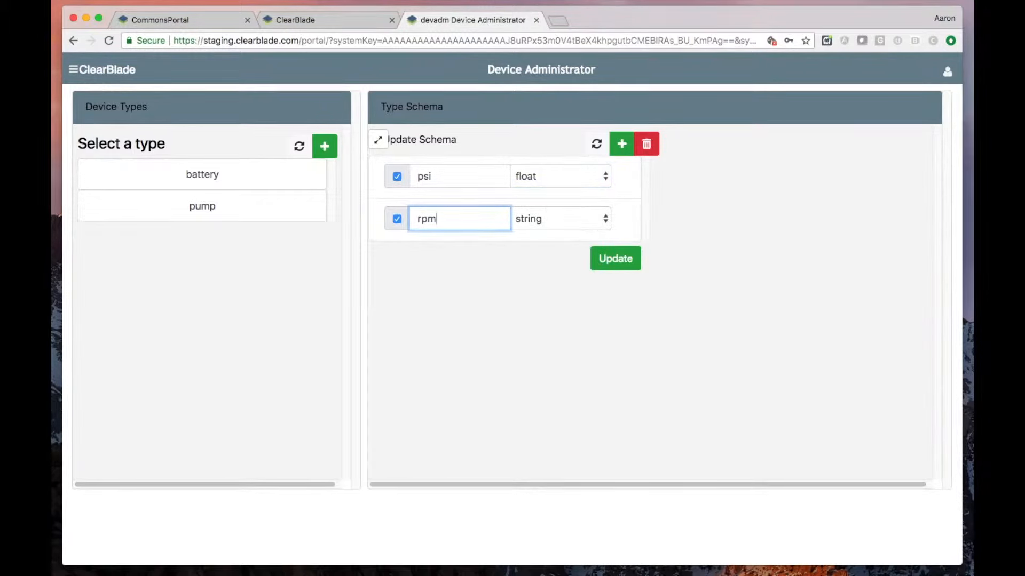
{"action": "left_click", "coordinate": [530, 218]}
{"action": "left_click", "coordinate": [530, 232]}
- Add a string attribute named brand to the pump schema and update the schema
{"action": "left_click", "coordinate": [619, 145]}
{"action": "left_click", "coordinate": [448, 260]}
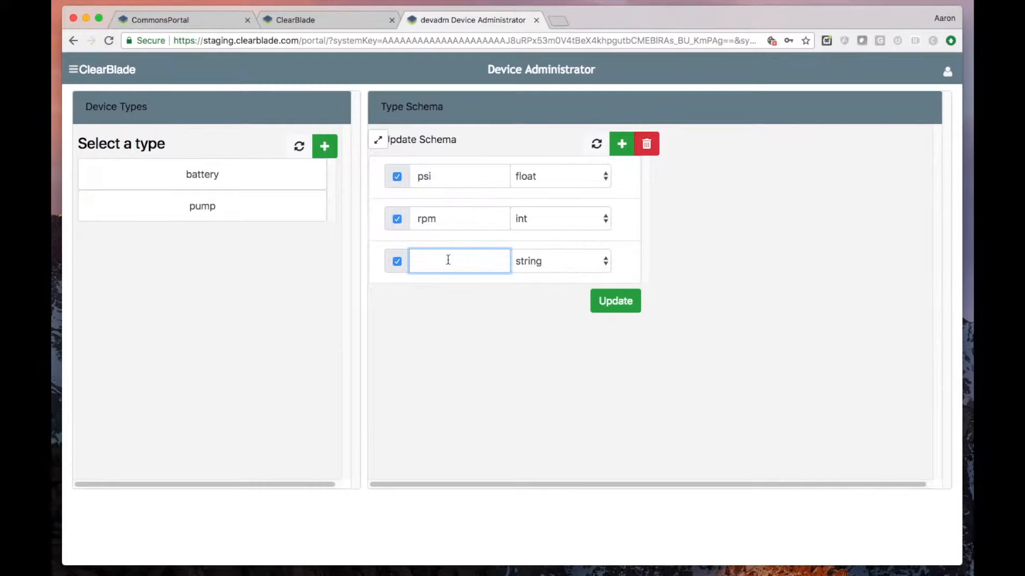
{"action": "type", "text": "brand"}
{"action": "left_click", "coordinate": [622, 308]}
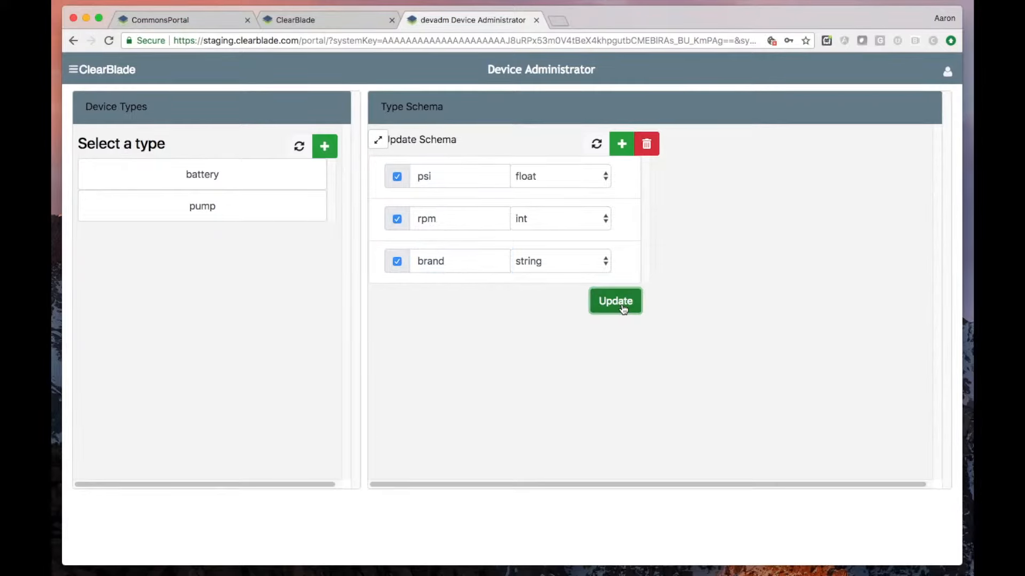
{"action": "left_click", "coordinate": [623, 307]}
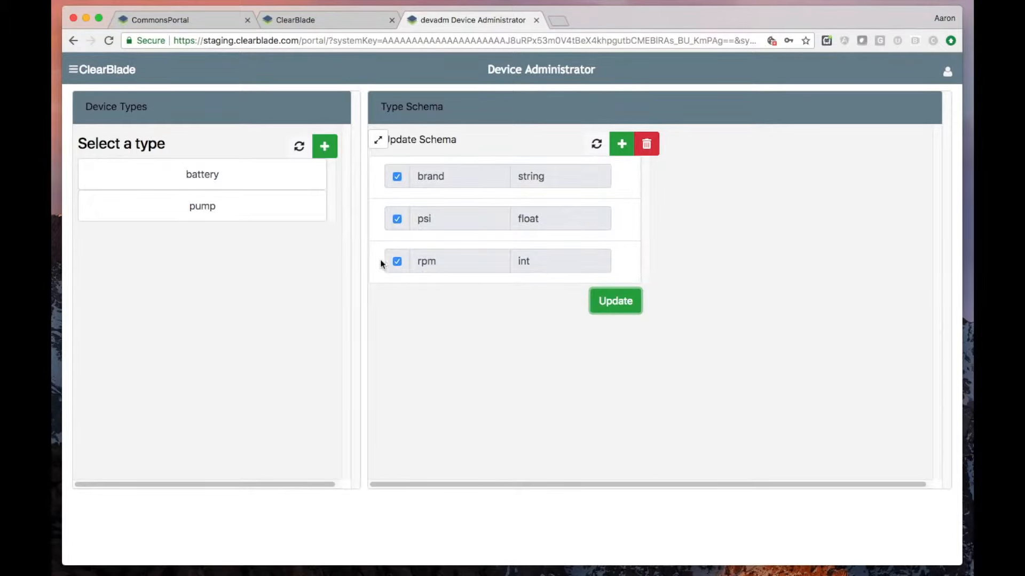
- Create a new device named pump101 of type pump, entering an active key for it
{"action": "left_click", "coordinate": [213, 185]}
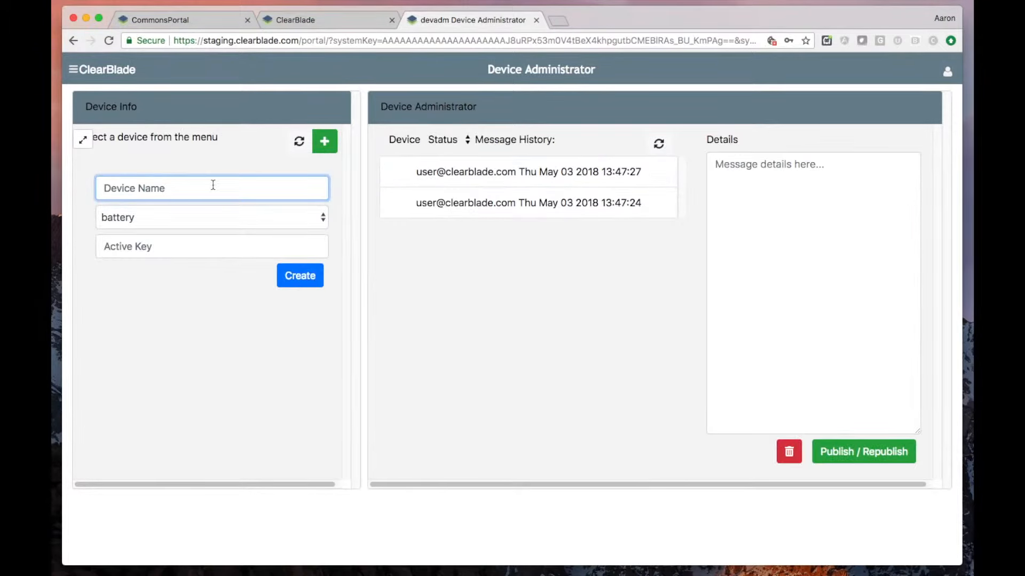
{"action": "type", "text": "pump101"}
{"action": "left_click", "coordinate": [212, 221]}
{"action": "left_click", "coordinate": [160, 229]}
{"action": "left_click", "coordinate": [180, 247]}
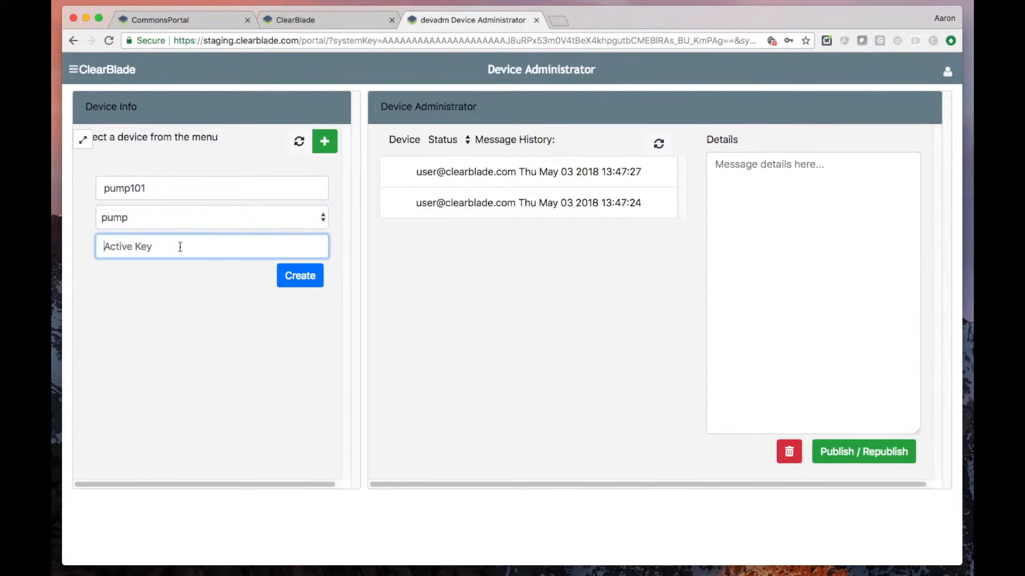
{"action": "type", "text": "asdfasdfasdf"}
{"action": "left_click", "coordinate": [299, 276]}
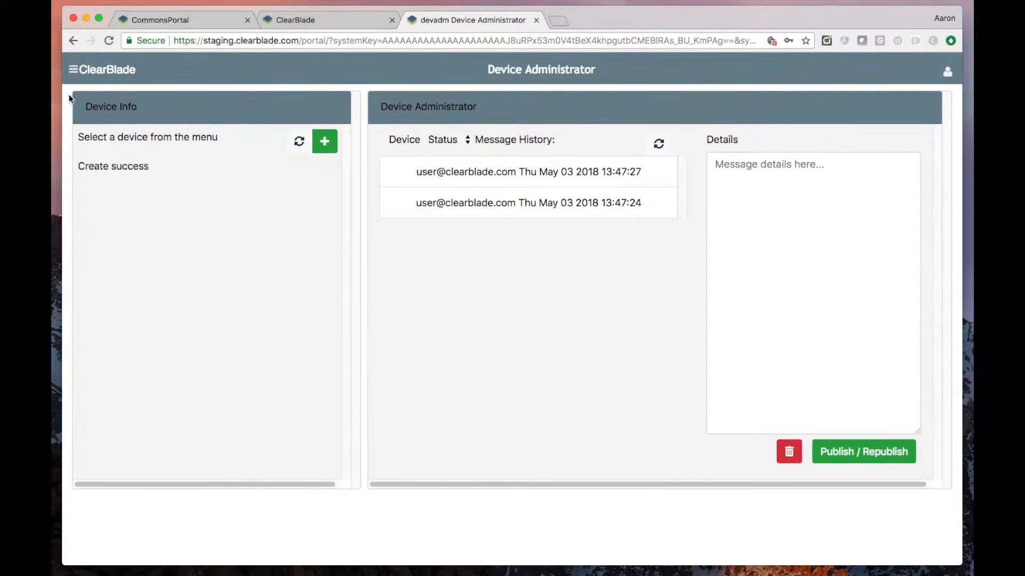
- Open the pump101 device and update it with brand acme, psi 88 and rpm 356
{"action": "left_click", "coordinate": [73, 74]}
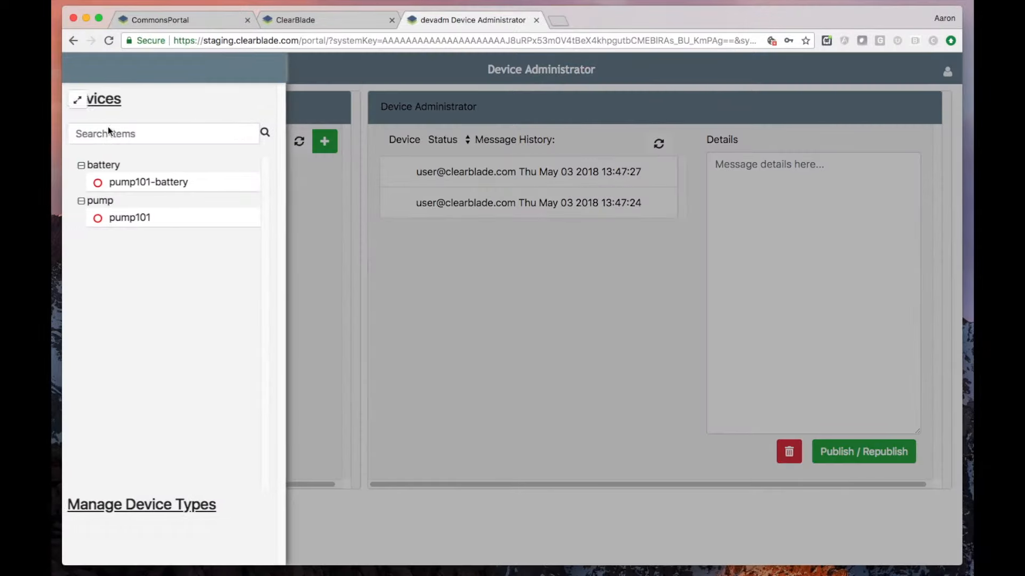
{"action": "left_click", "coordinate": [131, 221]}
{"action": "left_click", "coordinate": [342, 235]}
{"action": "left_click_drag", "start_coordinate": [153, 227], "coordinate": [66, 222]}
{"action": "type", "text": "acme"}
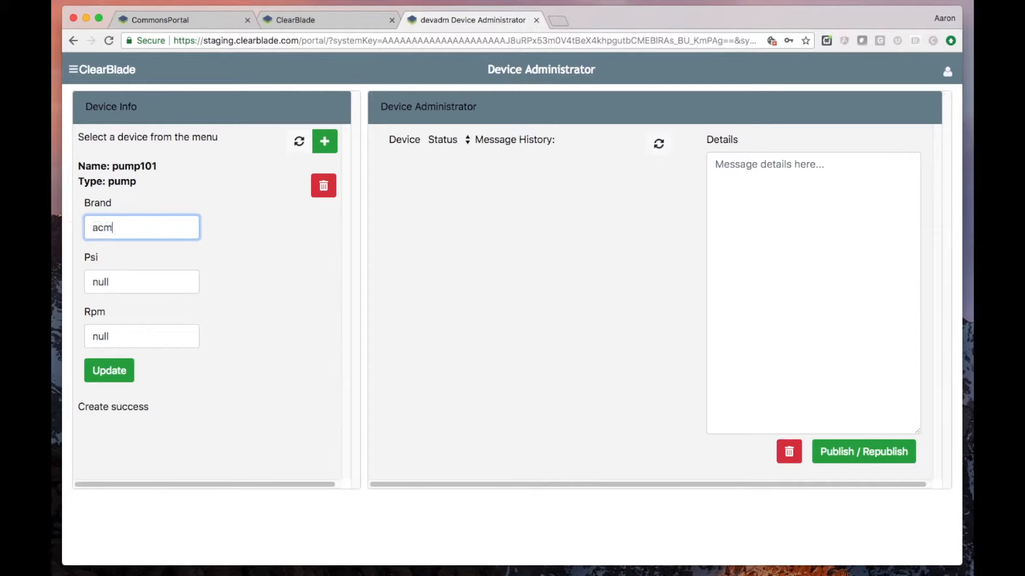
{"action": "key", "text": "Tab"}
{"action": "type", "text": "88"}
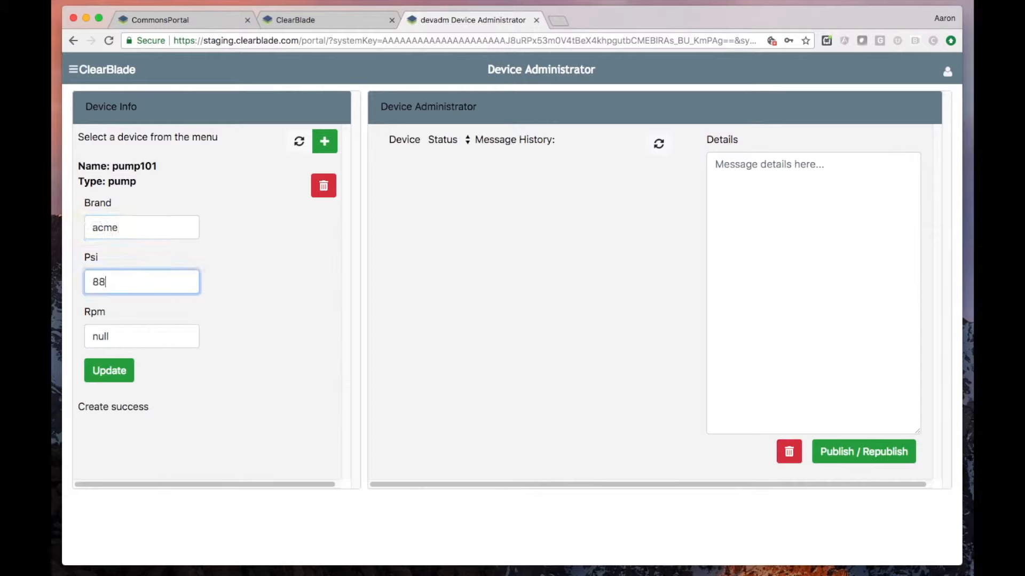
{"action": "key", "text": "Tab"}
{"action": "type", "text": "356"}
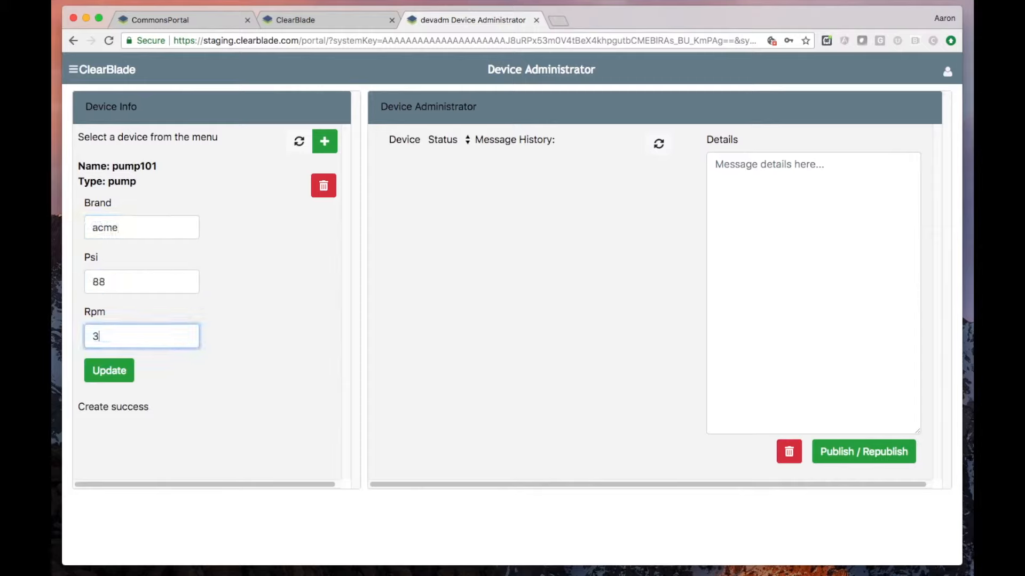
{"action": "left_click", "coordinate": [107, 373]}
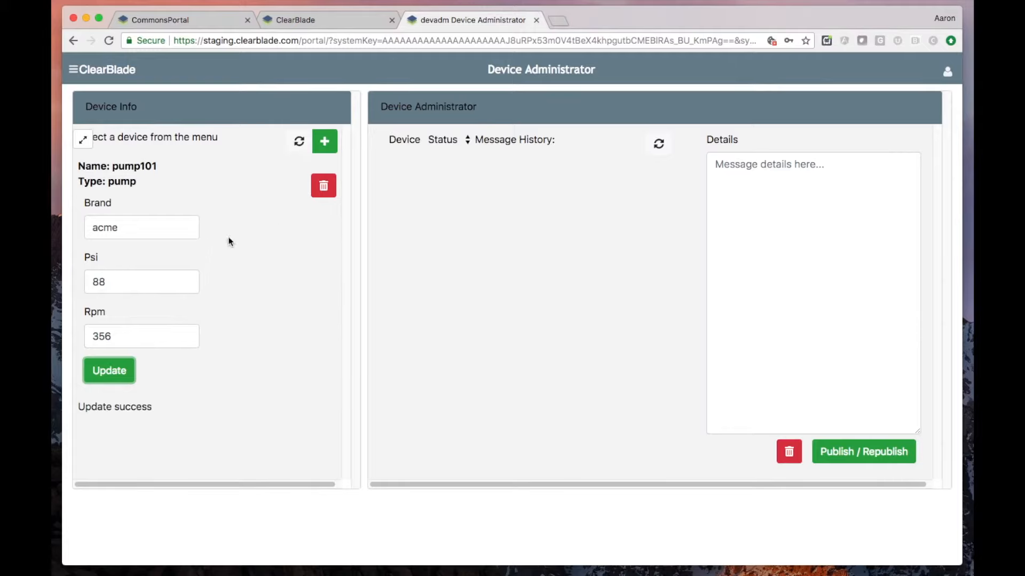
- Switch to the ClearBlade console and review the device-administrator system's devices table and data collections
{"action": "left_click", "coordinate": [307, 20]}
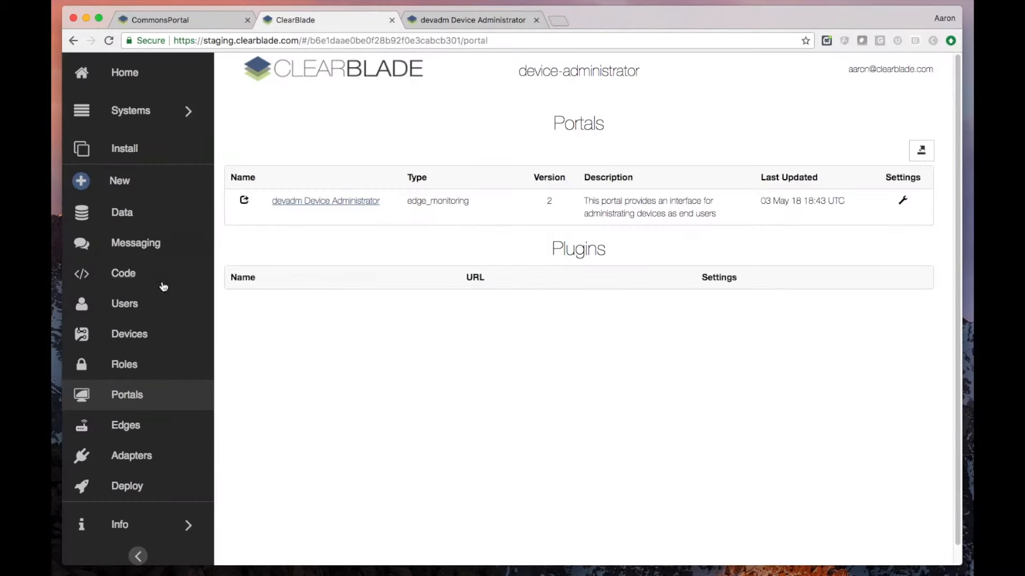
{"action": "left_click", "coordinate": [136, 335]}
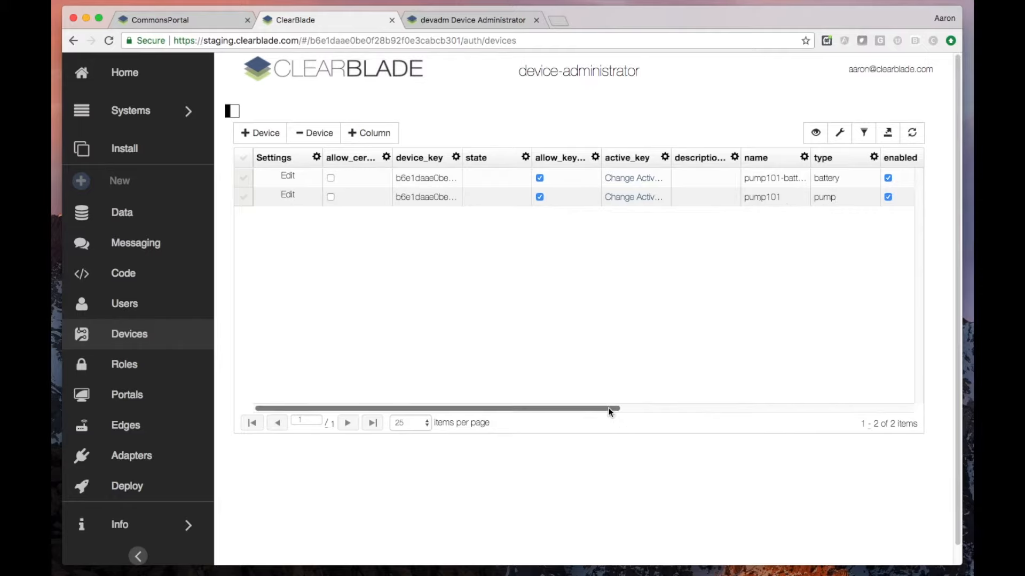
{"action": "left_click_drag", "start_coordinate": [611, 409], "coordinate": [565, 430]}
{"action": "left_click", "coordinate": [127, 213]}
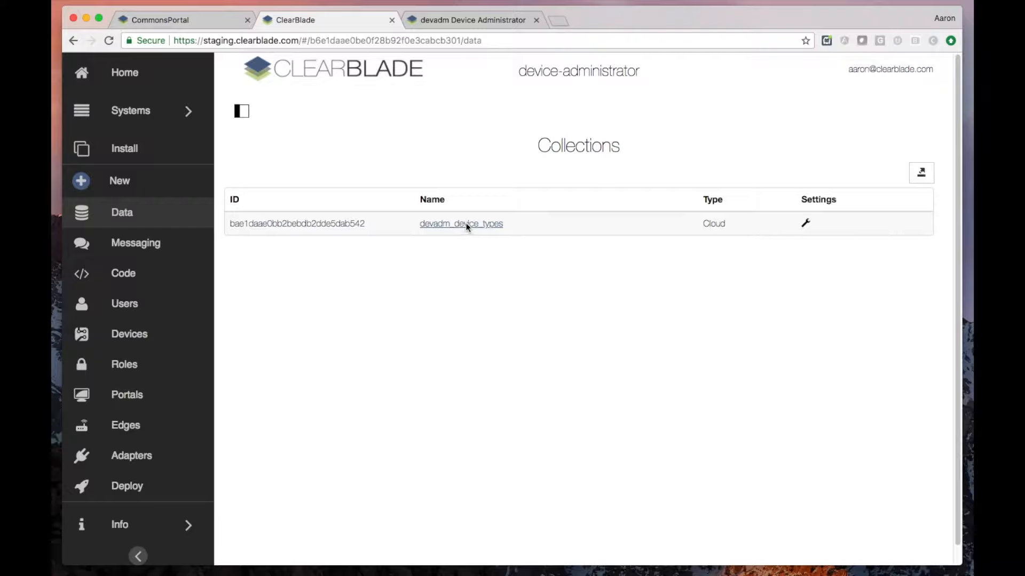
- Review the message histories of the pump101-battery status and control topics, and return to the Device Administrator portal
{"action": "left_click", "coordinate": [133, 246]}
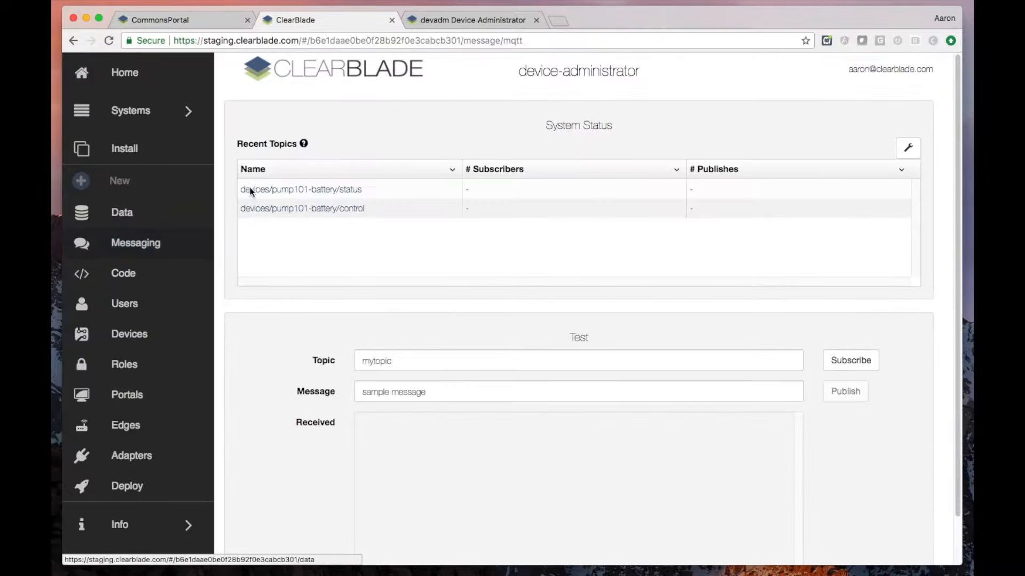
{"action": "left_click", "coordinate": [294, 191]}
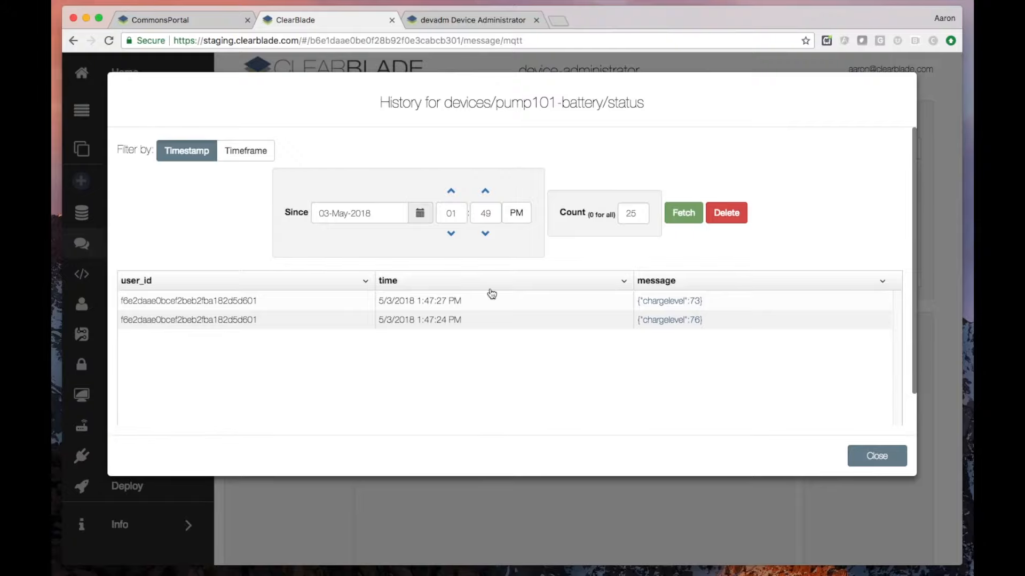
{"action": "left_click", "coordinate": [899, 456]}
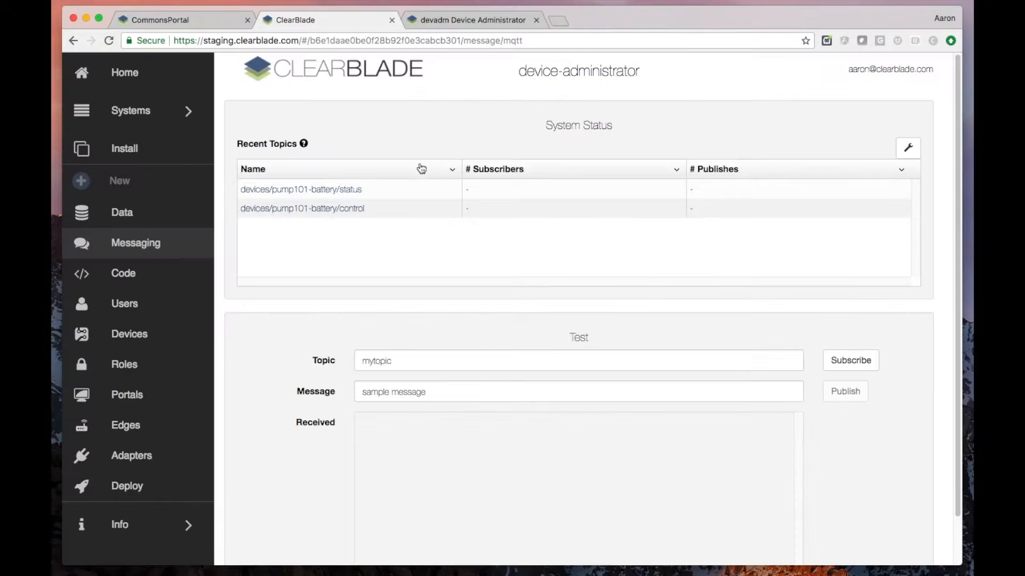
{"action": "left_click", "coordinate": [356, 208]}
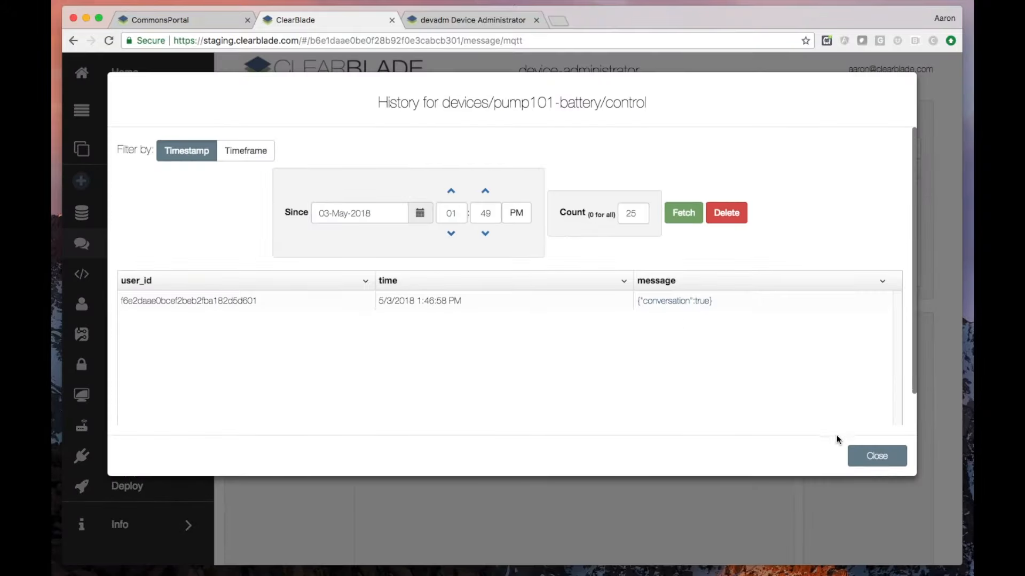
{"action": "left_click", "coordinate": [874, 458]}
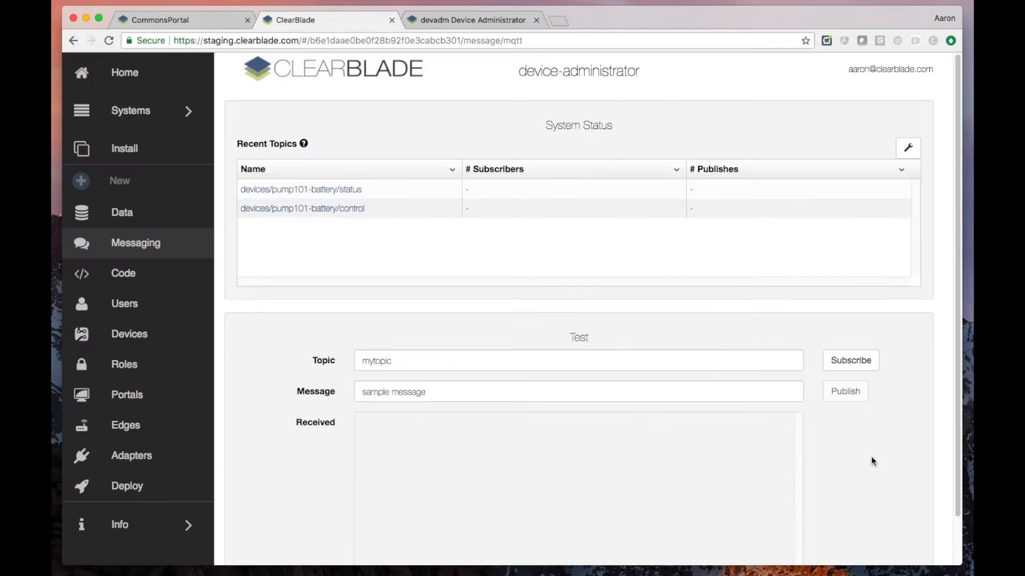
{"action": "left_click", "coordinate": [437, 21]}
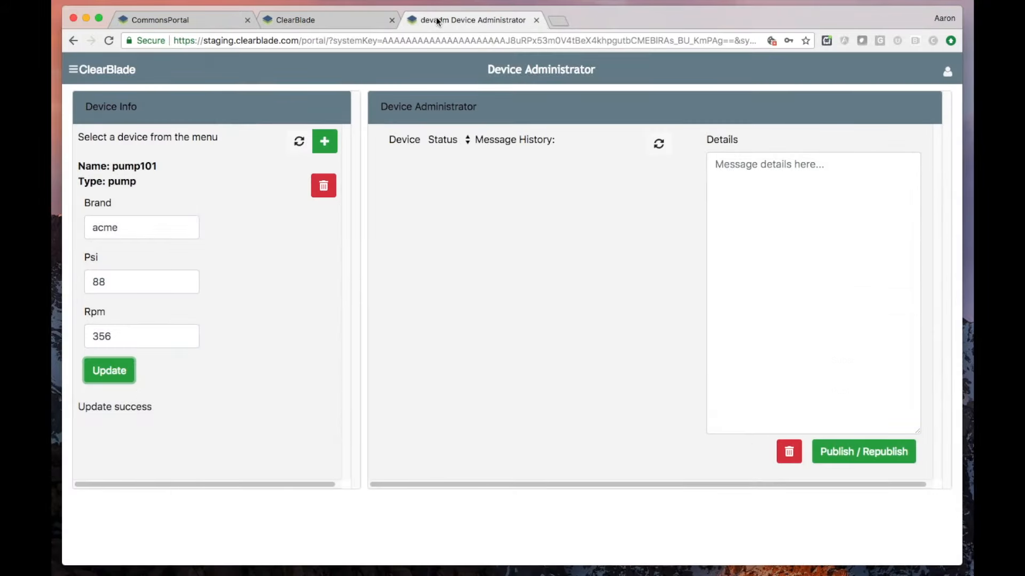